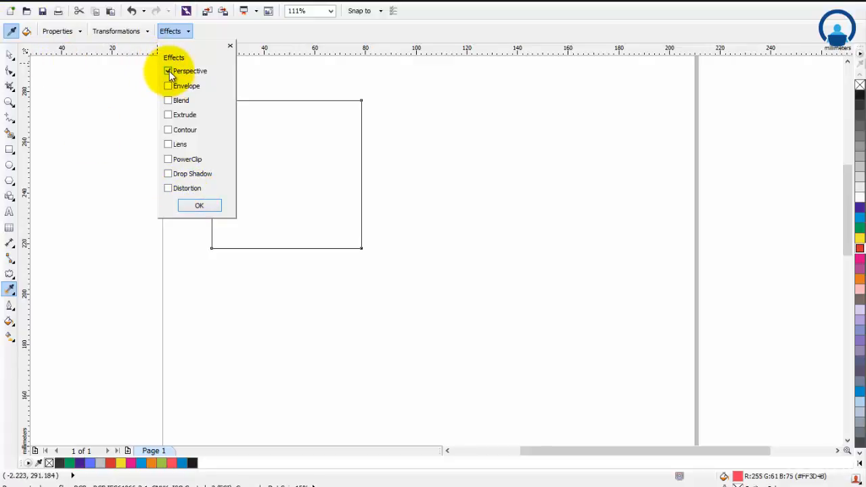
Set the Attributes Eyedropper to copy the Perspective effect, and fill the square with green
{"action": "left_click", "coordinate": [196, 206]}
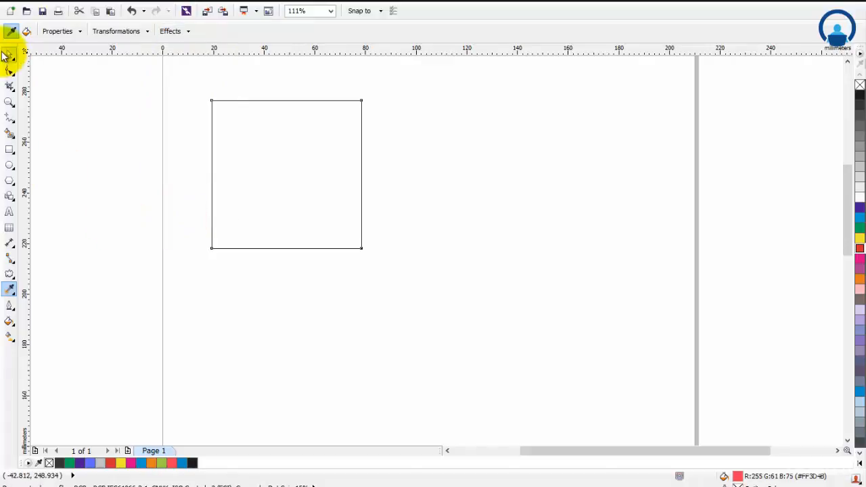
{"action": "left_click", "coordinate": [9, 53]}
{"action": "left_click", "coordinate": [354, 132]}
{"action": "left_click", "coordinate": [298, 140]}
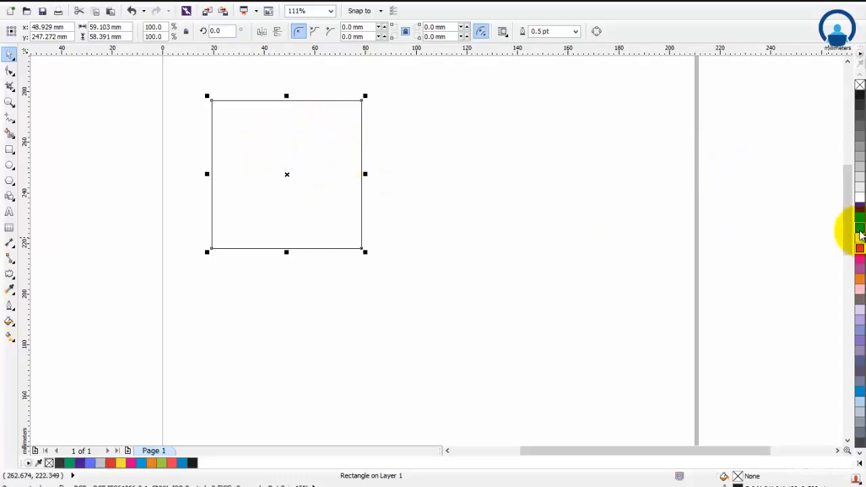
{"action": "left_click", "coordinate": [860, 229]}
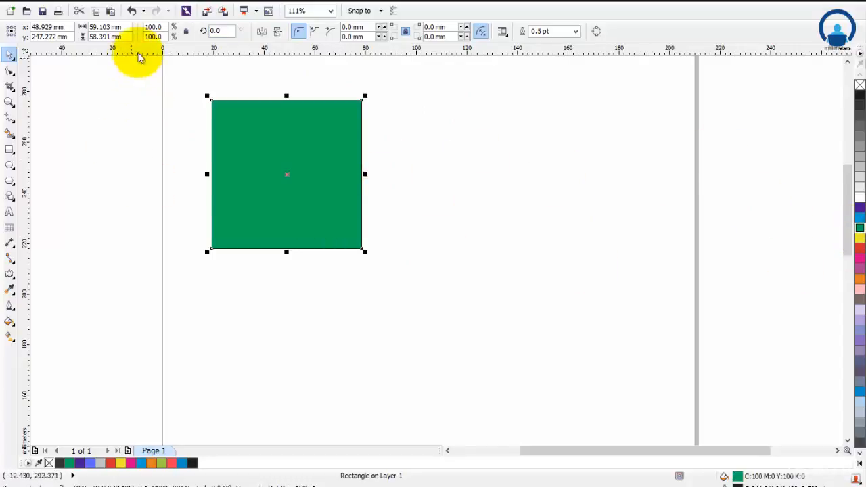
Add Perspective to the green square and move its four corners to form a flattened, irregular quadrilateral about 84 mm wide and 28 mm high
{"action": "left_click", "coordinate": [170, 3]}
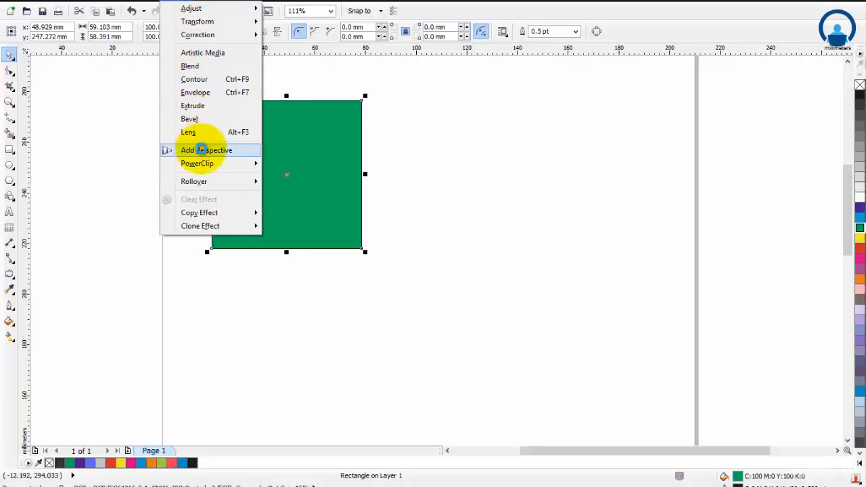
{"action": "left_click", "coordinate": [201, 150]}
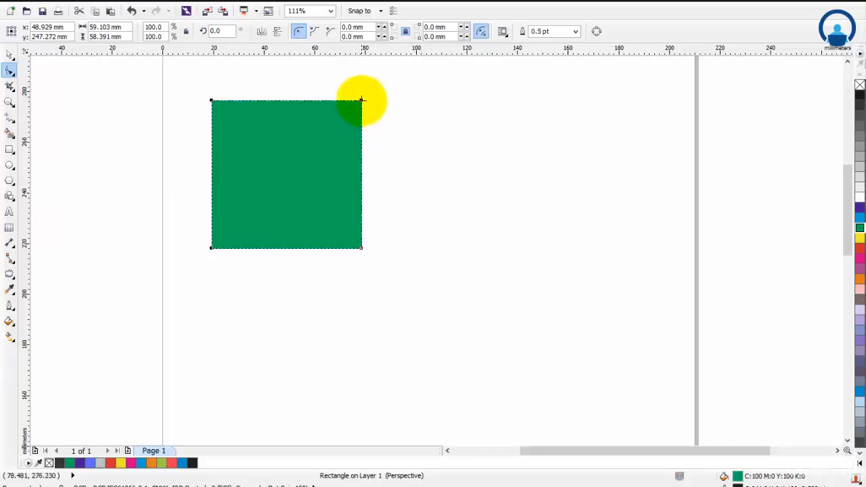
{"action": "left_click_drag", "start_coordinate": [362, 104], "coordinate": [374, 120]}
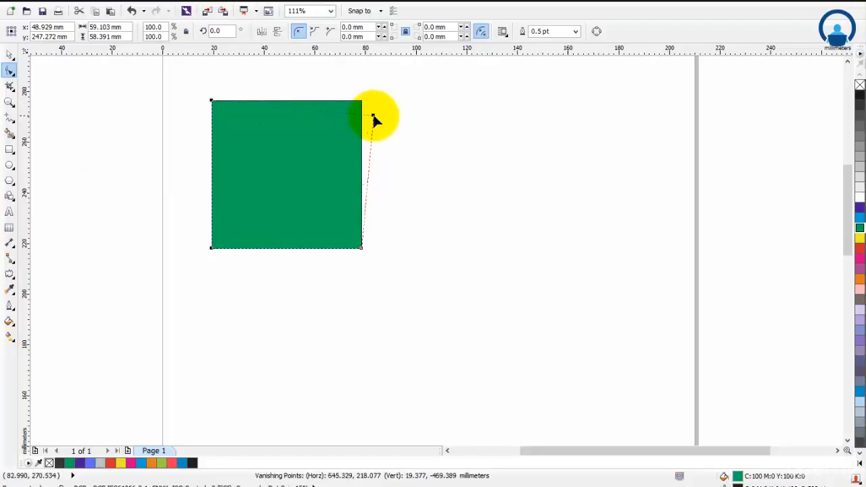
{"action": "left_click_drag", "start_coordinate": [369, 162], "coordinate": [308, 159]}
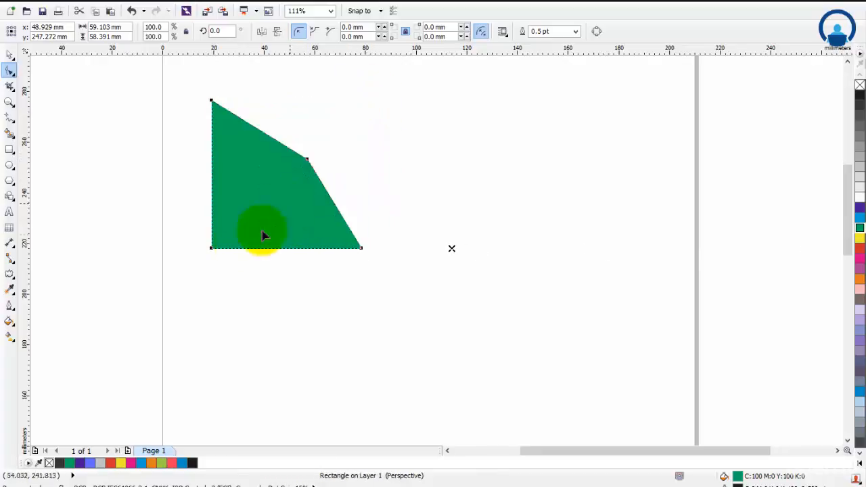
{"action": "left_click_drag", "start_coordinate": [211, 248], "coordinate": [170, 183]}
{"action": "left_click_drag", "start_coordinate": [359, 248], "coordinate": [382, 227]}
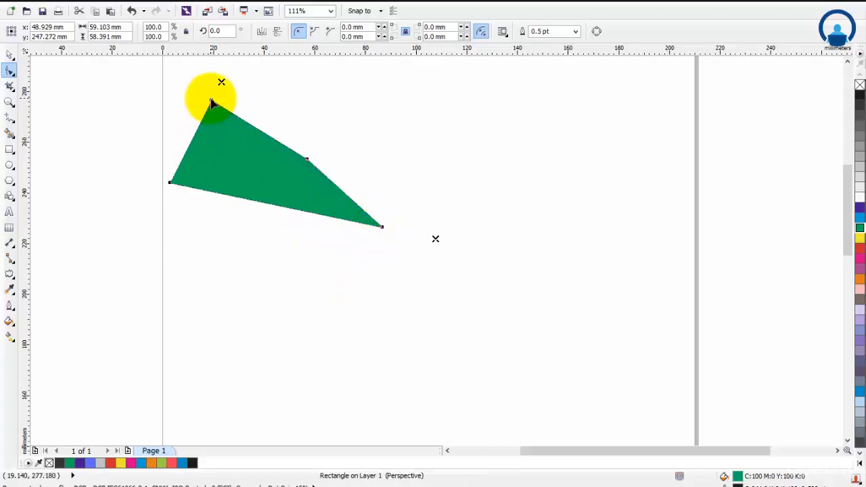
{"action": "left_click_drag", "start_coordinate": [218, 120], "coordinate": [225, 157]}
{"action": "left_click", "coordinate": [9, 54]}
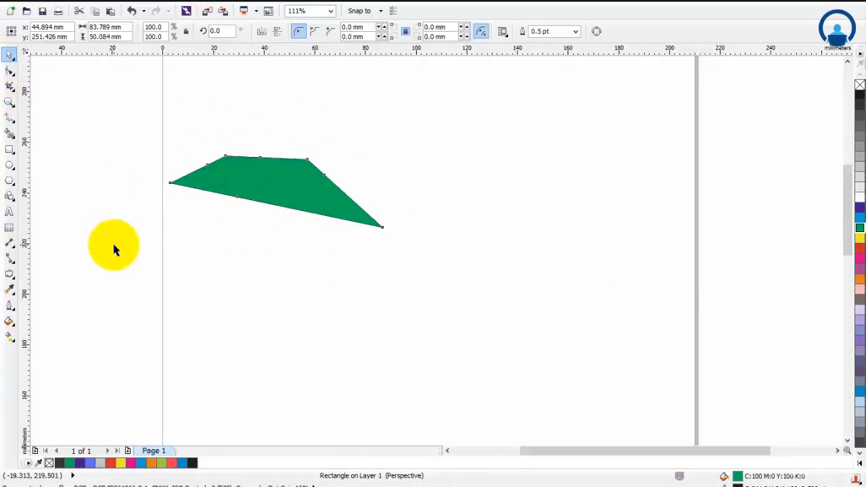
{"action": "left_click", "coordinate": [114, 249]}
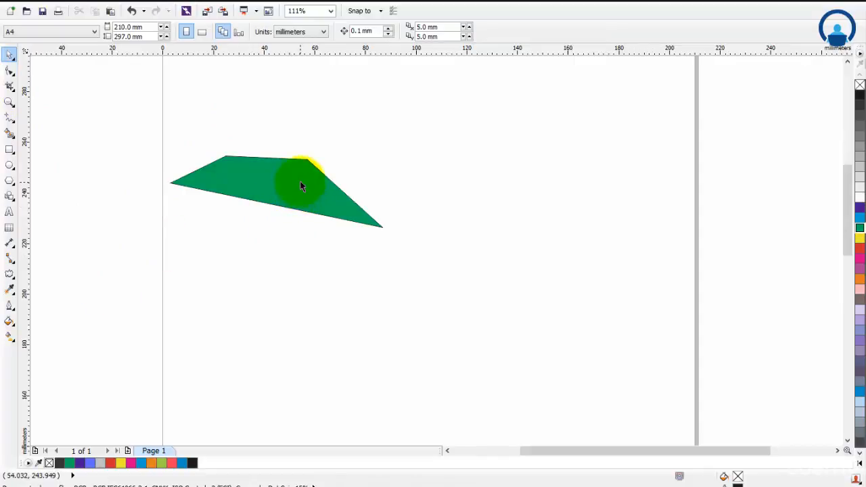
Try to reshape the green quadrilateral further with Add Perspective
{"action": "left_click", "coordinate": [300, 183]}
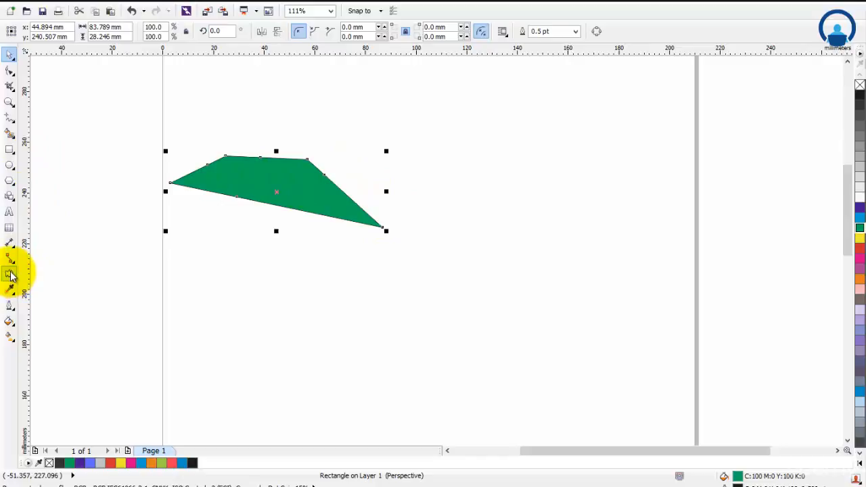
{"action": "left_click", "coordinate": [128, 3]}
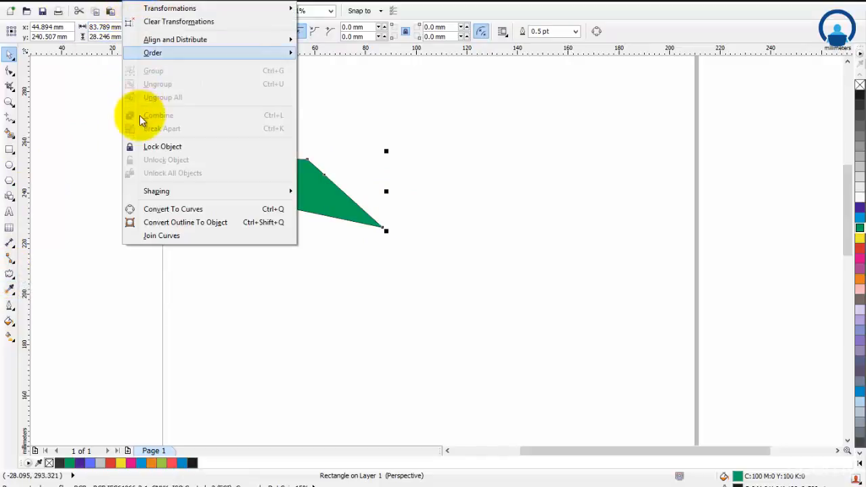
{"action": "mouse_move", "coordinate": [167, 1]}
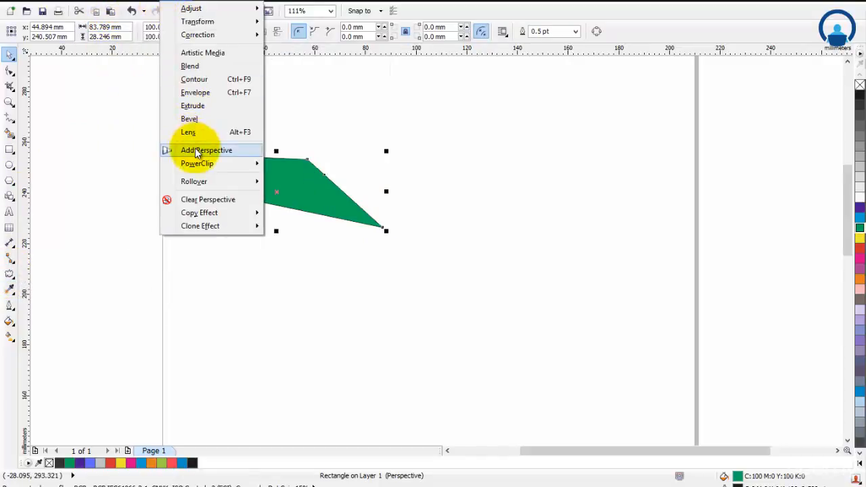
{"action": "left_click", "coordinate": [194, 148]}
{"action": "left_click_drag", "start_coordinate": [172, 156], "coordinate": [172, 145]}
{"action": "left_click", "coordinate": [11, 57]}
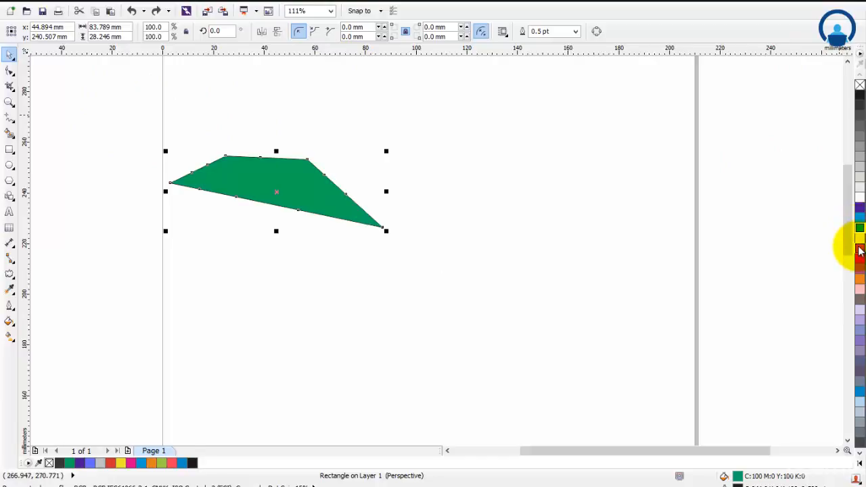
Give the green shape a red outline and set the outline width to 3.0 pt
{"action": "left_click", "coordinate": [575, 31]}
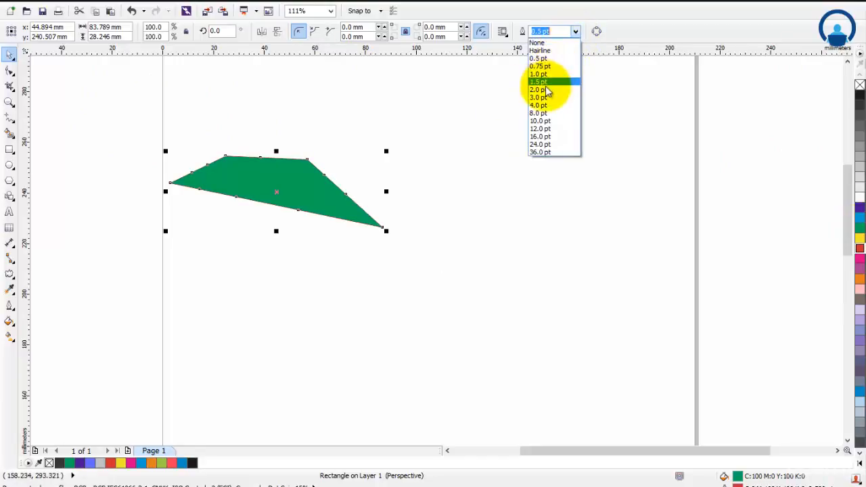
{"action": "left_click", "coordinate": [542, 129]}
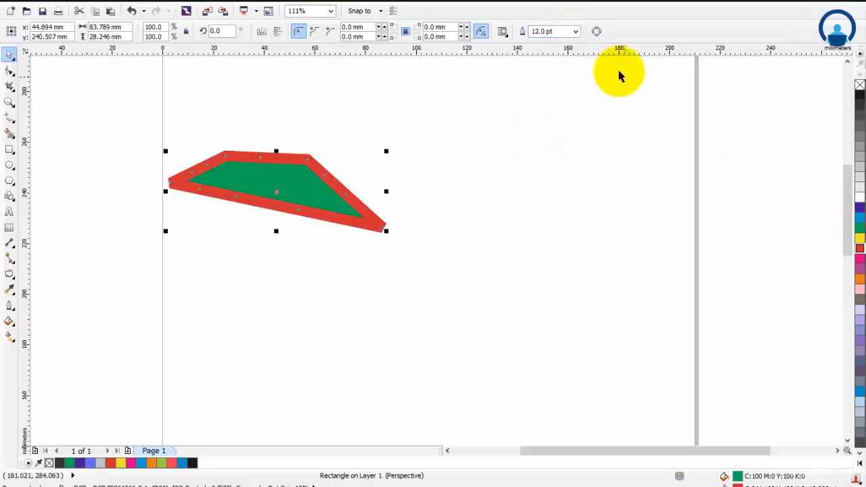
{"action": "left_click", "coordinate": [575, 31]}
{"action": "left_click", "coordinate": [551, 94]}
{"action": "left_click", "coordinate": [558, 127]}
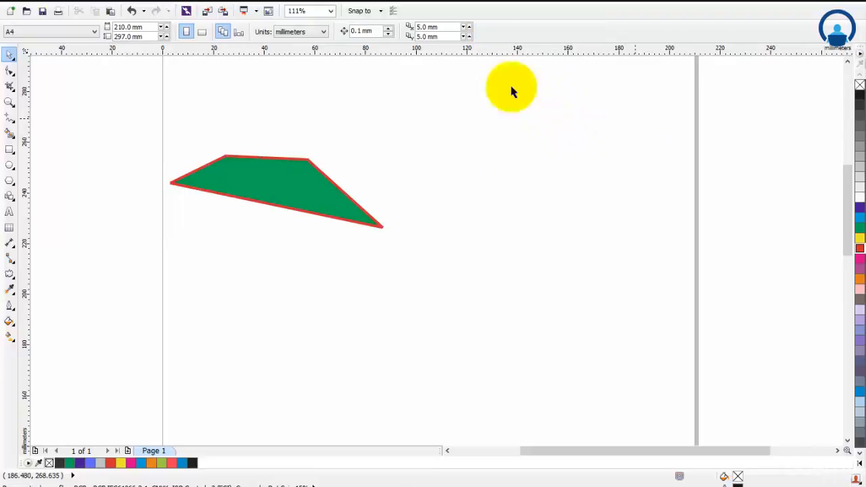
{"action": "left_click", "coordinate": [276, 171]}
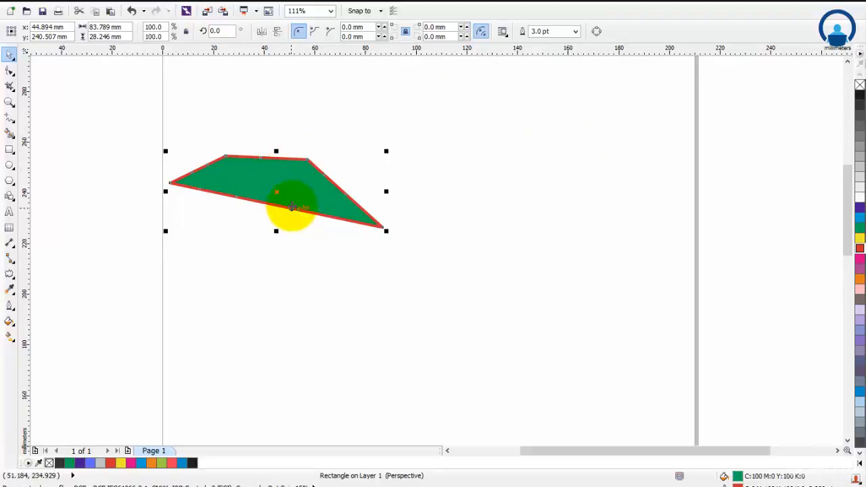
{"action": "left_click", "coordinate": [186, 11]}
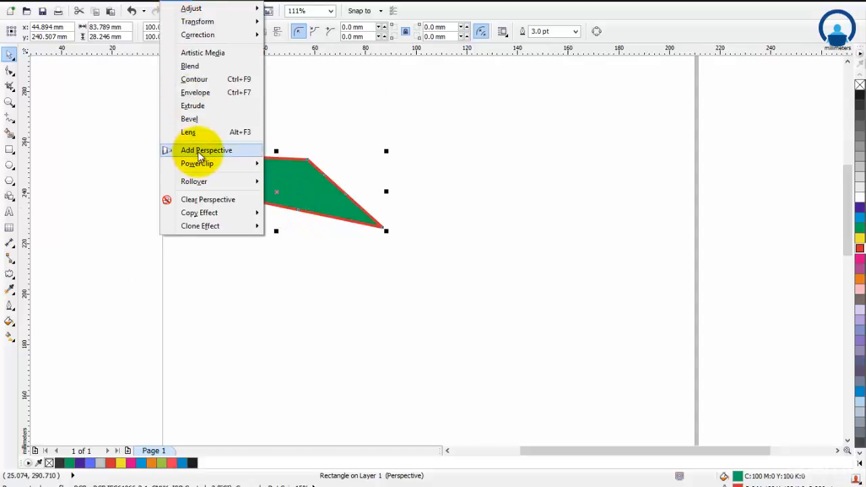
{"action": "left_click", "coordinate": [200, 150]}
{"action": "left_click", "coordinate": [9, 54]}
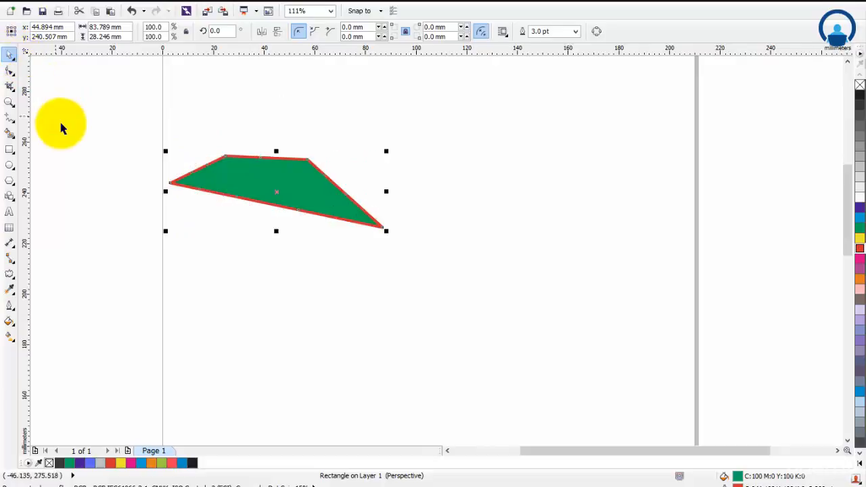
{"action": "left_click", "coordinate": [62, 127]}
Draw a rectangle about 80 mm wide and 40 mm high to the lower right of the green shape, and delete it
{"action": "left_click", "coordinate": [9, 149]}
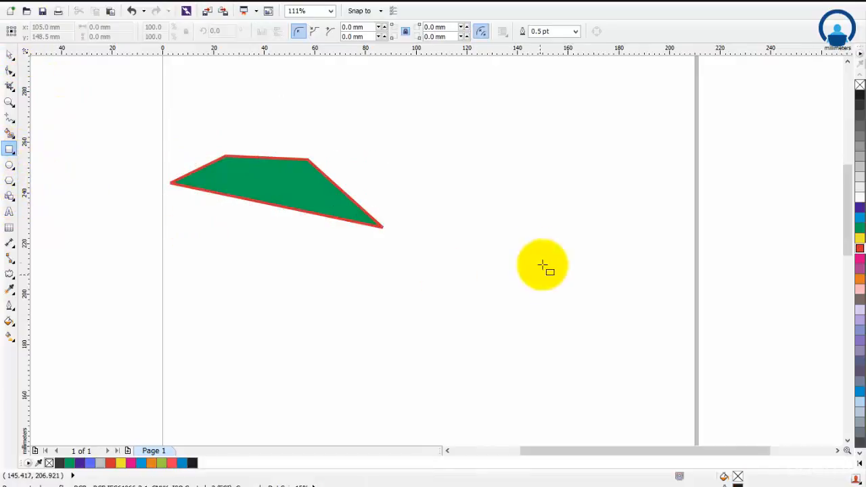
{"action": "left_click_drag", "start_coordinate": [467, 230], "coordinate": [671, 331]}
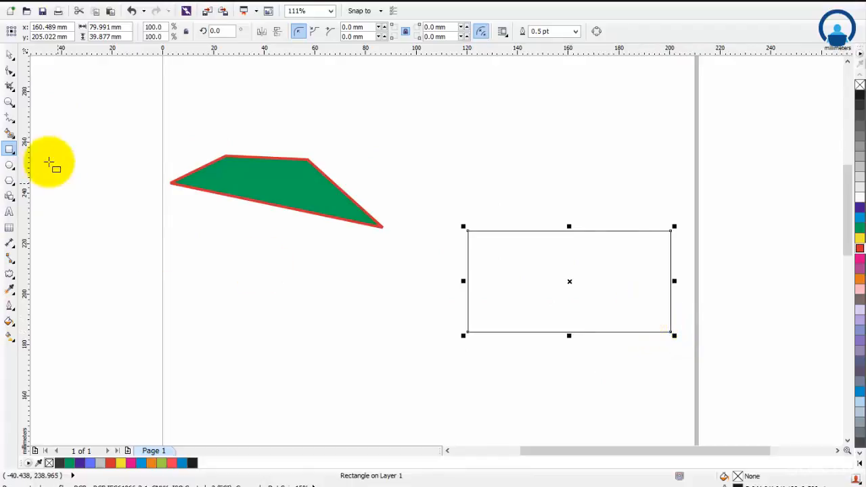
{"action": "left_click", "coordinate": [10, 54]}
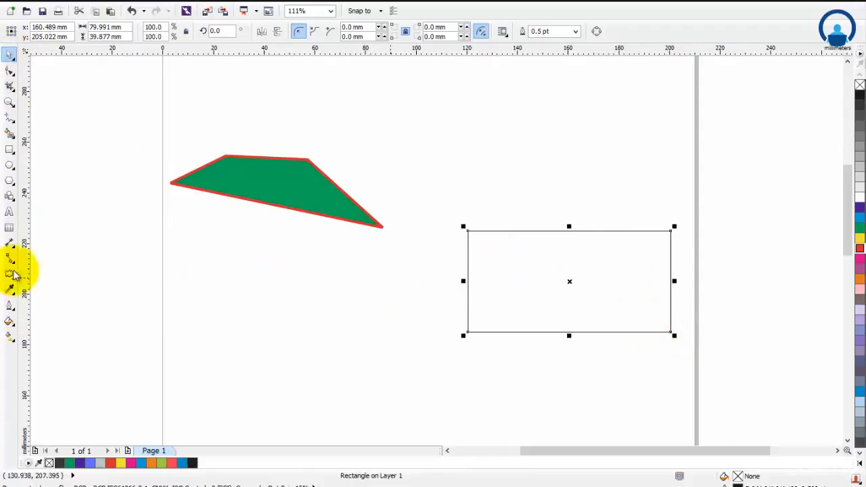
{"action": "key", "text": "Delete"}
Draw an ellipse about 97 mm wide and 28 mm high to the lower right of the green shape
{"action": "left_click", "coordinate": [10, 165]}
{"action": "left_click_drag", "start_coordinate": [370, 298], "coordinate": [624, 378]}
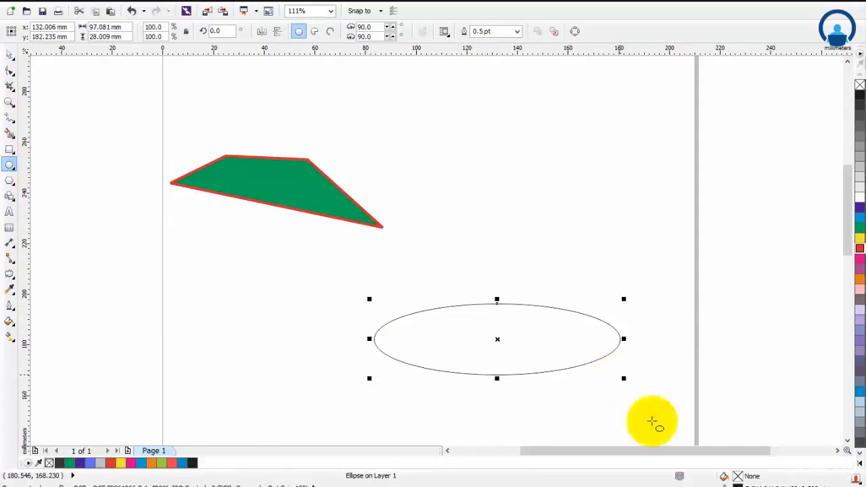
{"action": "left_click", "coordinate": [10, 56]}
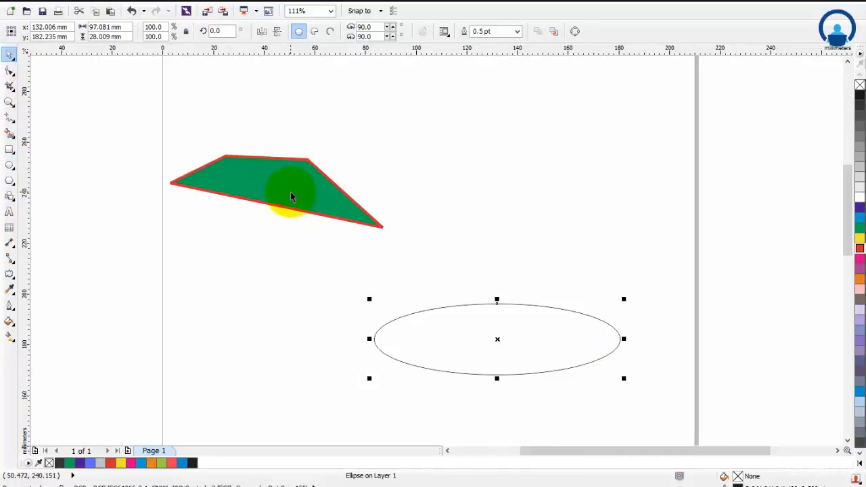
Set the Attributes Eyedropper to copy the Perspective effect and exclude the Outline and Fill properties
{"action": "left_click", "coordinate": [12, 289]}
{"action": "left_click", "coordinate": [61, 302]}
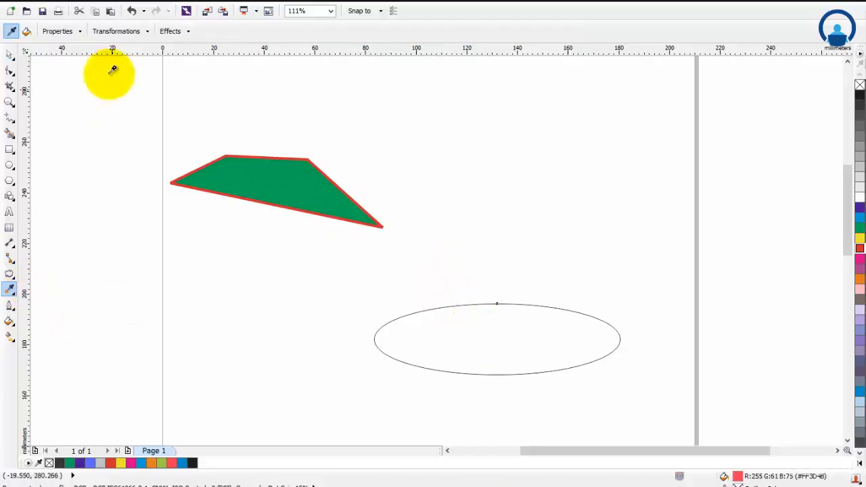
{"action": "left_click", "coordinate": [170, 32]}
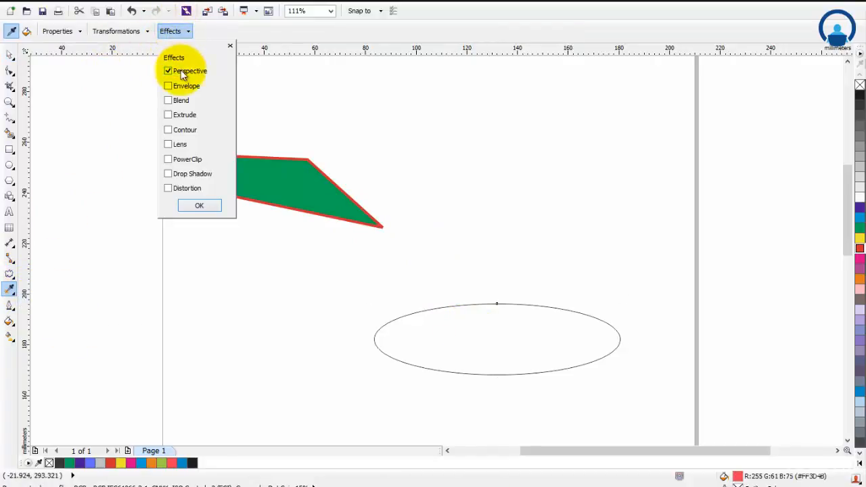
{"action": "left_click", "coordinate": [198, 205]}
{"action": "left_click", "coordinate": [128, 31]}
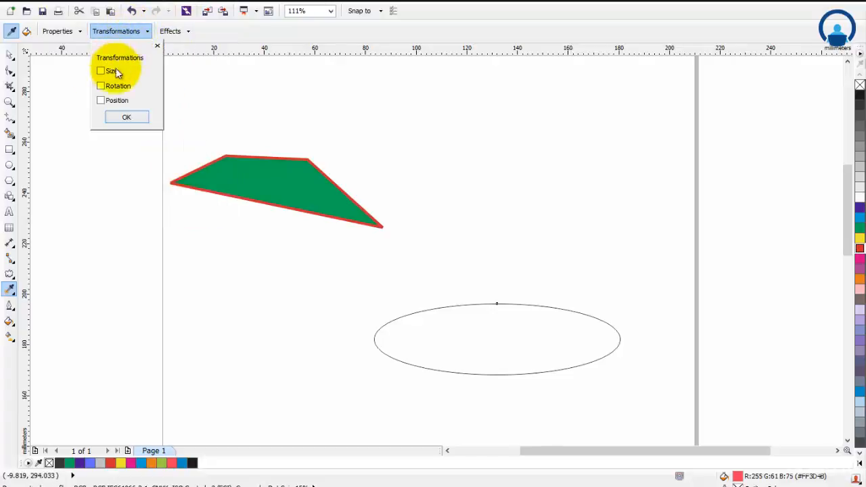
{"action": "left_click", "coordinate": [73, 32]}
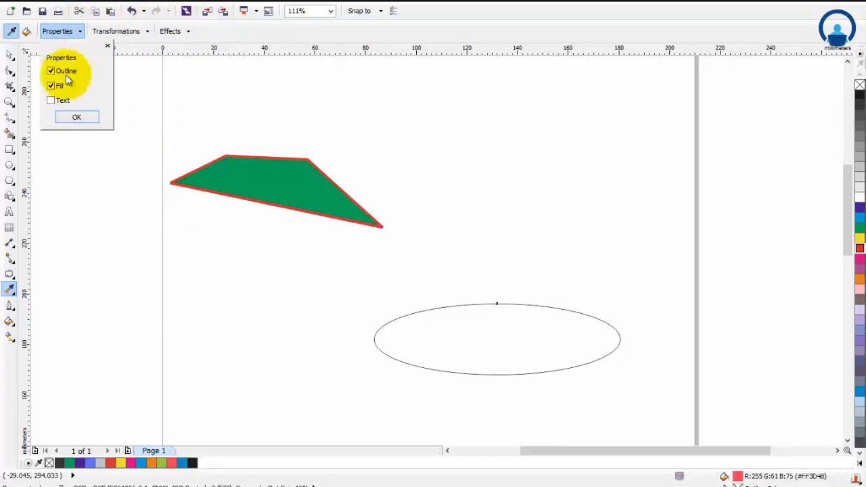
{"action": "left_click", "coordinate": [52, 72]}
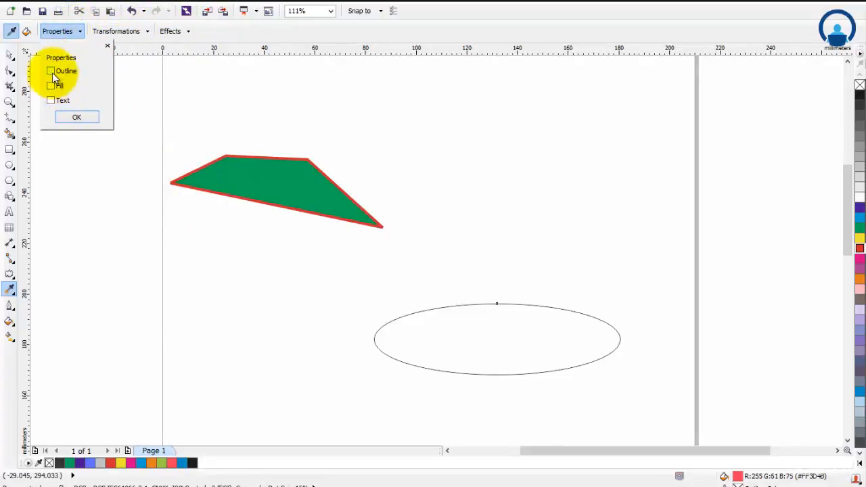
{"action": "left_click", "coordinate": [78, 116]}
Copy the green shape's Perspective effect onto the ellipse with the Attributes Eyedropper, and delete the ellipse
{"action": "left_click", "coordinate": [170, 33]}
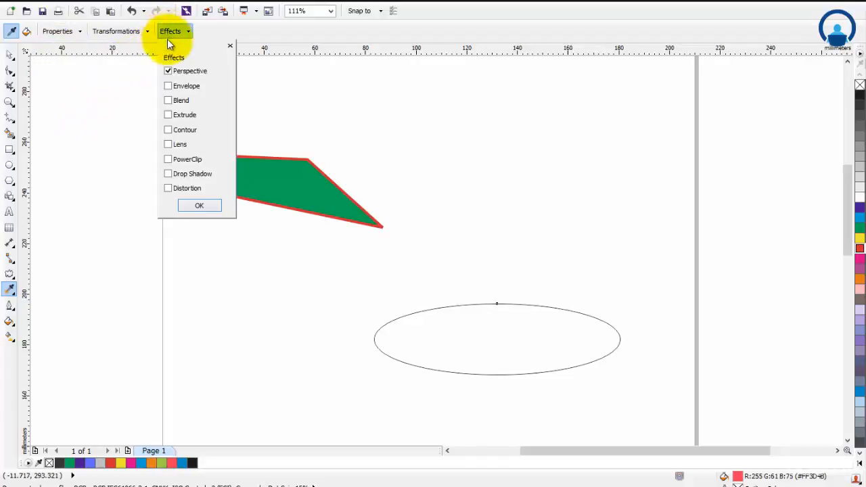
{"action": "left_click", "coordinate": [169, 72]}
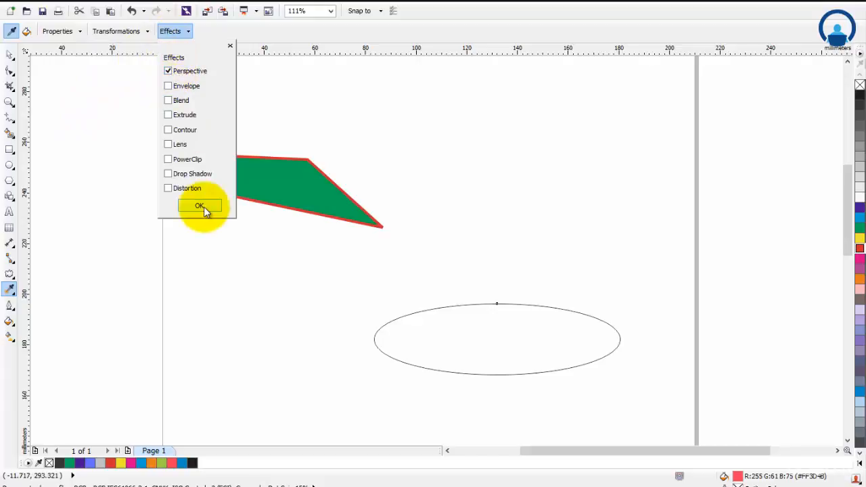
{"action": "left_click", "coordinate": [201, 207]}
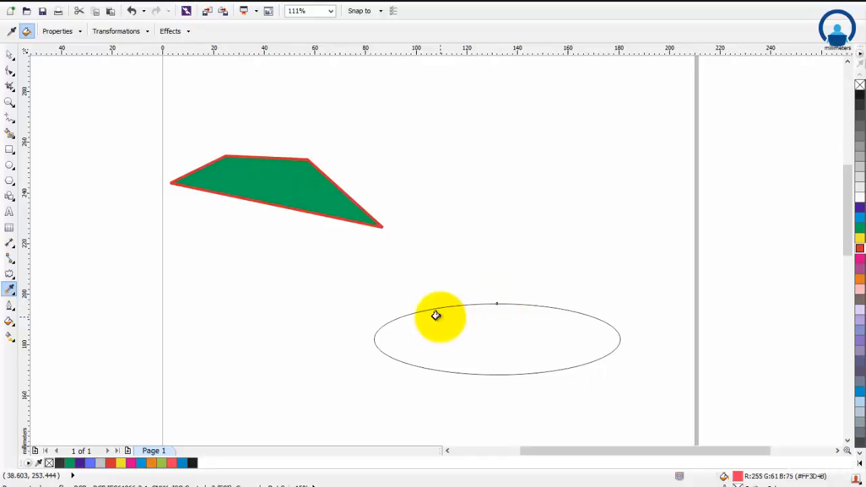
{"action": "left_click", "coordinate": [9, 54]}
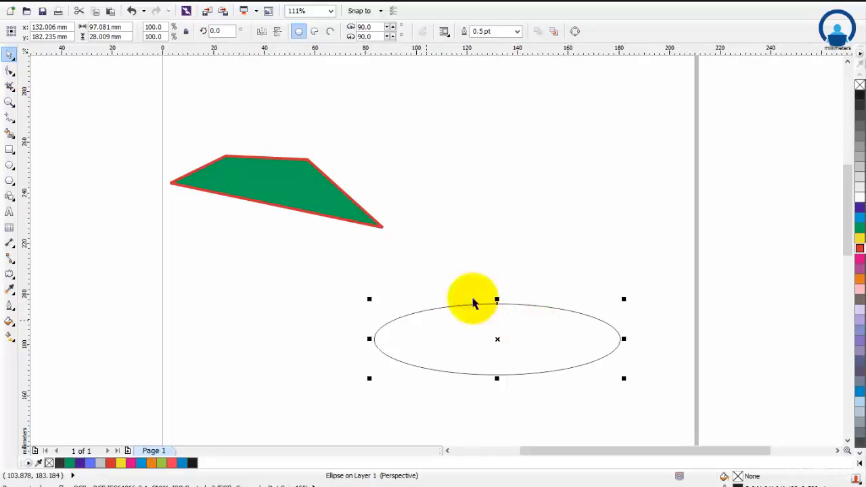
{"action": "key", "text": "Delete"}
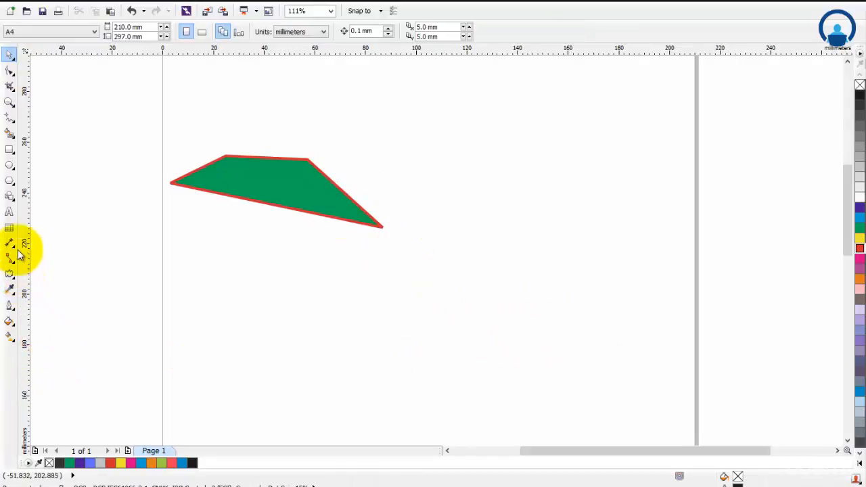
Draw a tall rectangle about 49 mm wide and 88 mm high to the right of the green shape
{"action": "left_click", "coordinate": [9, 273]}
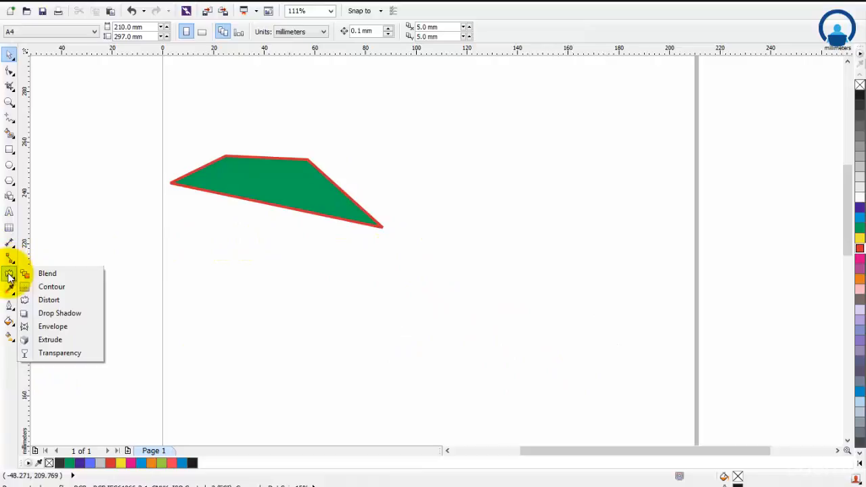
{"action": "left_click", "coordinate": [9, 149]}
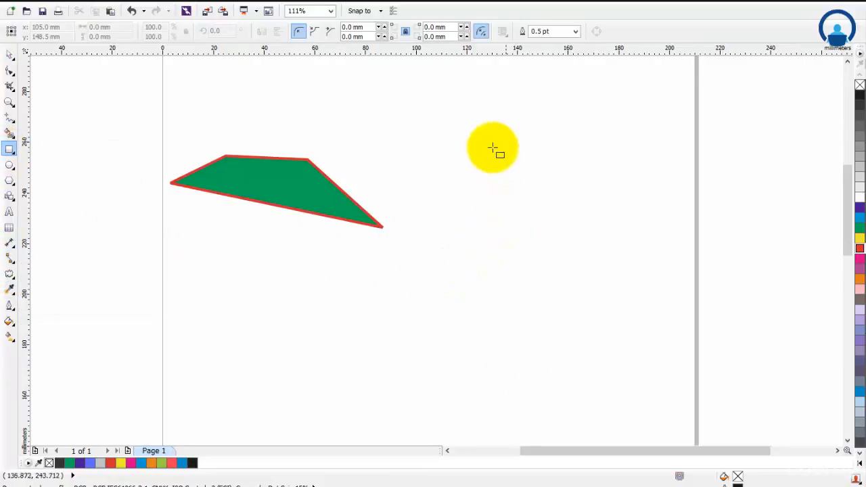
{"action": "left_click_drag", "start_coordinate": [487, 140], "coordinate": [612, 362]}
{"action": "left_click", "coordinate": [10, 54]}
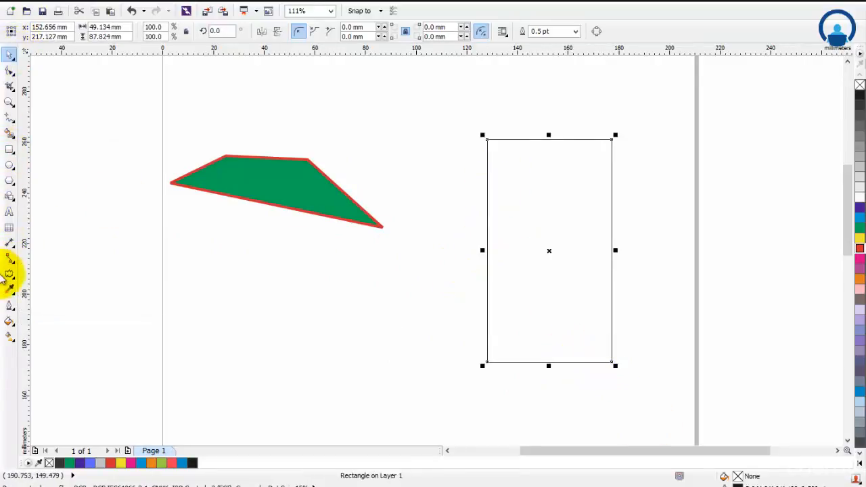
Copy the green shape's Perspective effect onto the tall rectangle with the Attributes Eyedropper
{"action": "left_click", "coordinate": [51, 291]}
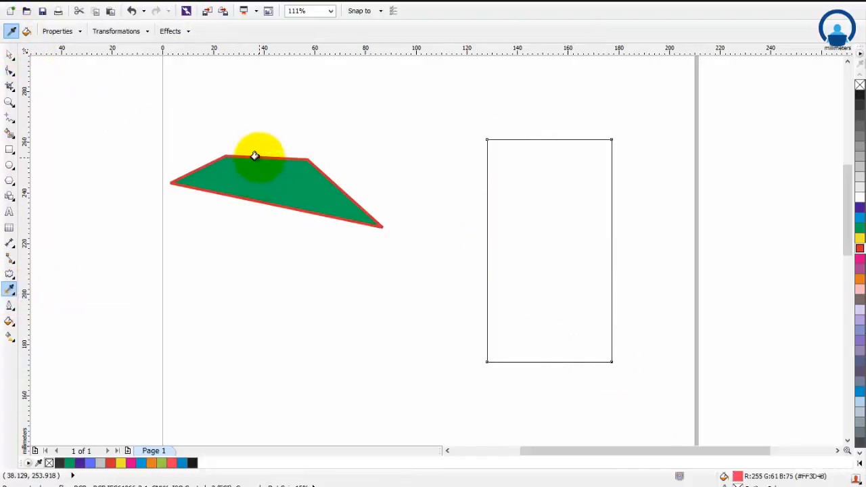
{"action": "left_click", "coordinate": [254, 155]}
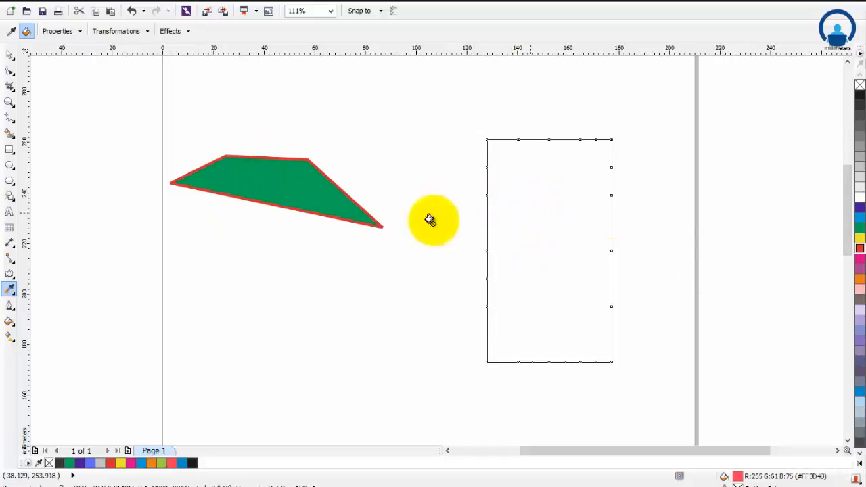
{"action": "left_click", "coordinate": [9, 54]}
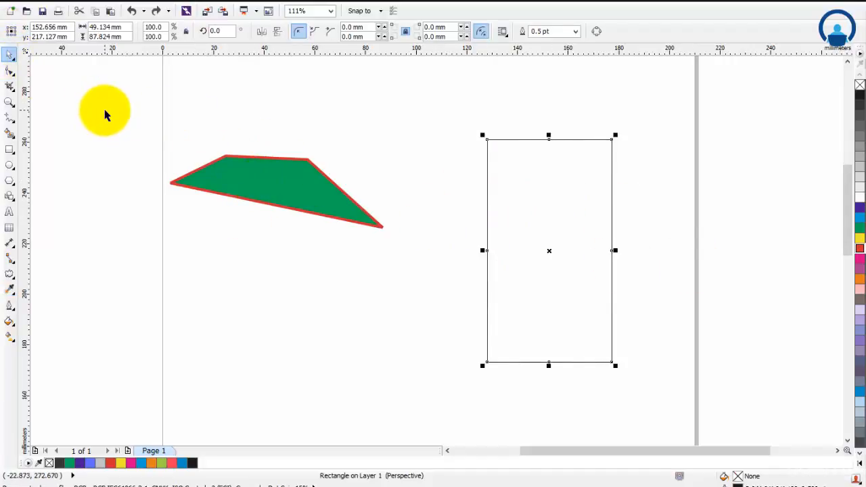
Undo the Perspective effect copied onto the tall rectangle, keeping the rectangle itself, and select it
{"action": "key", "text": "ctrl+z"}
{"action": "key", "text": "ctrl+z"}
{"action": "key", "text": "ctrl+shift+z"}
{"action": "left_click", "coordinate": [134, 139]}
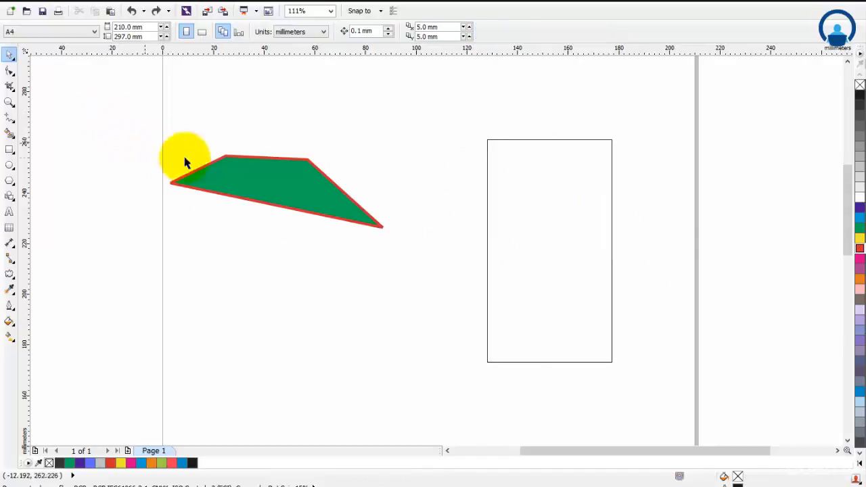
{"action": "left_click", "coordinate": [487, 178]}
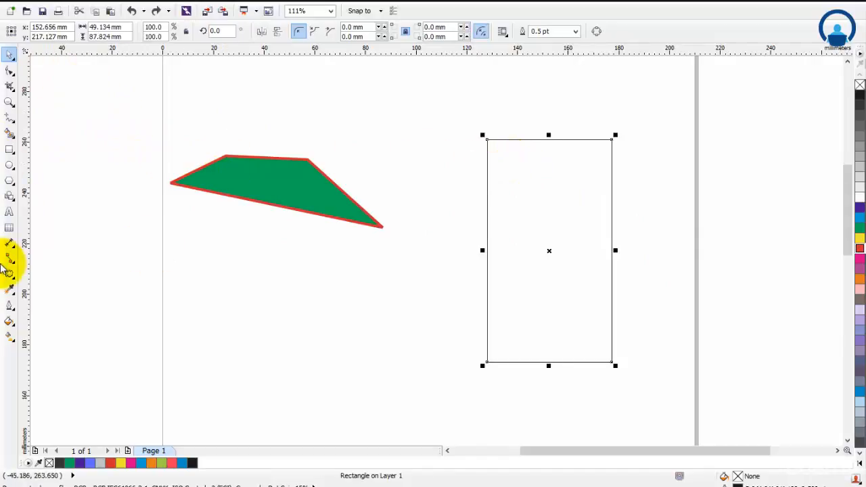
Set the Attributes Eyedropper to include the Size transformation among the copied attributes
{"action": "left_click", "coordinate": [10, 289]}
{"action": "left_click", "coordinate": [59, 302]}
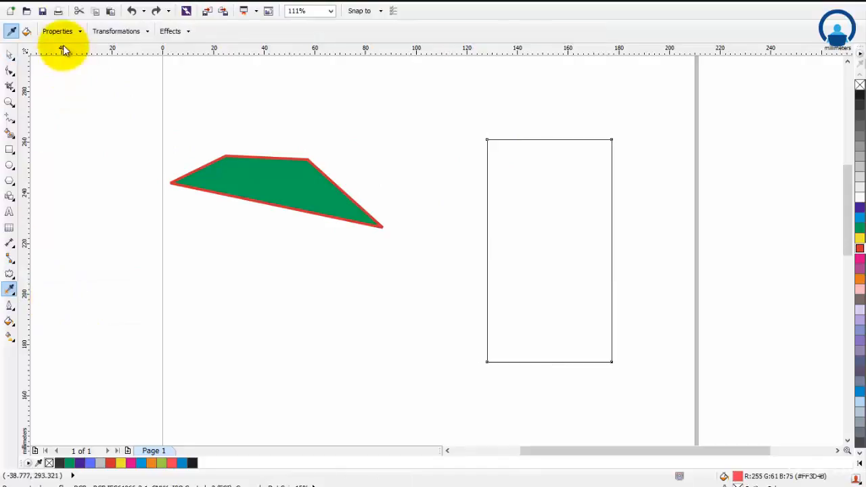
{"action": "left_click", "coordinate": [64, 31]}
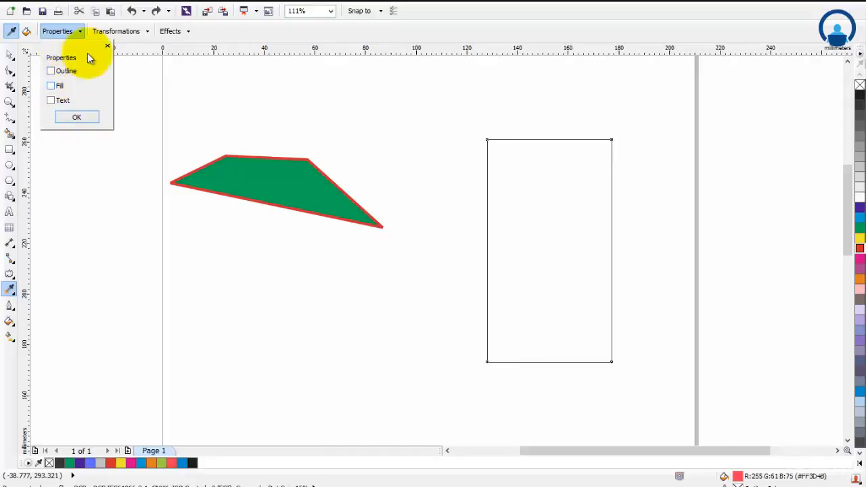
{"action": "left_click", "coordinate": [103, 33]}
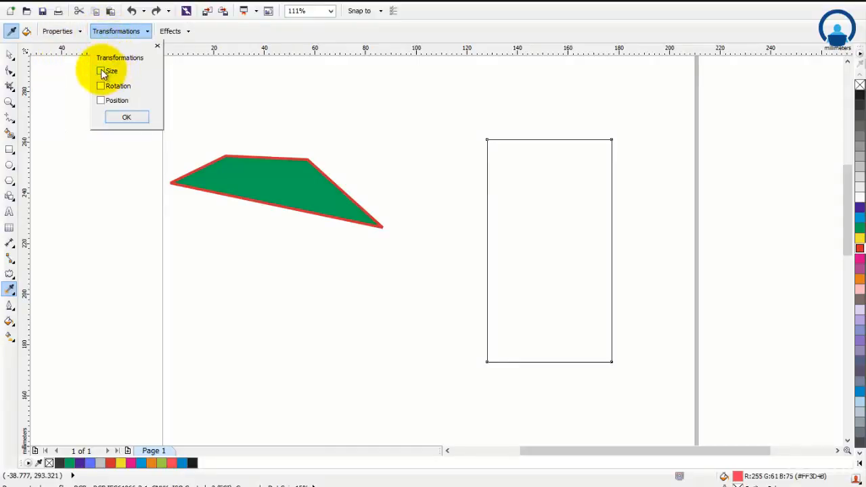
{"action": "left_click", "coordinate": [122, 118]}
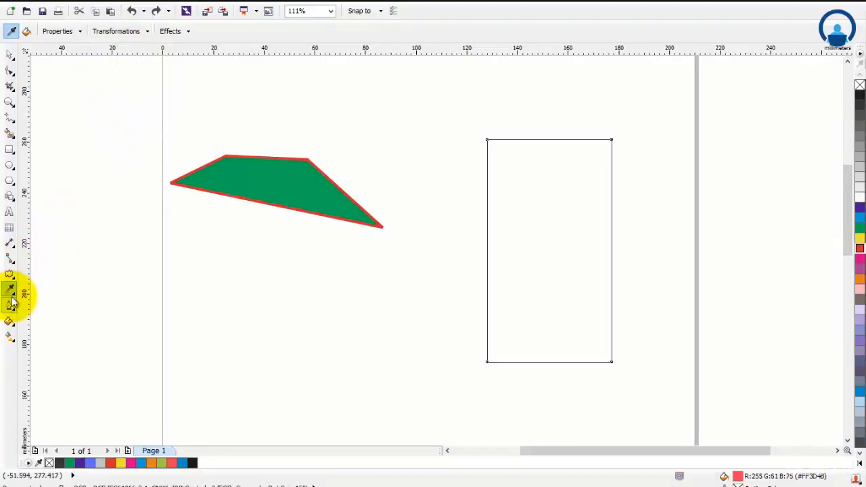
Copy the green shape's Size transformation and Perspective effect onto the tall rectangle with the Attributes Eyedropper
{"action": "left_click", "coordinate": [51, 303]}
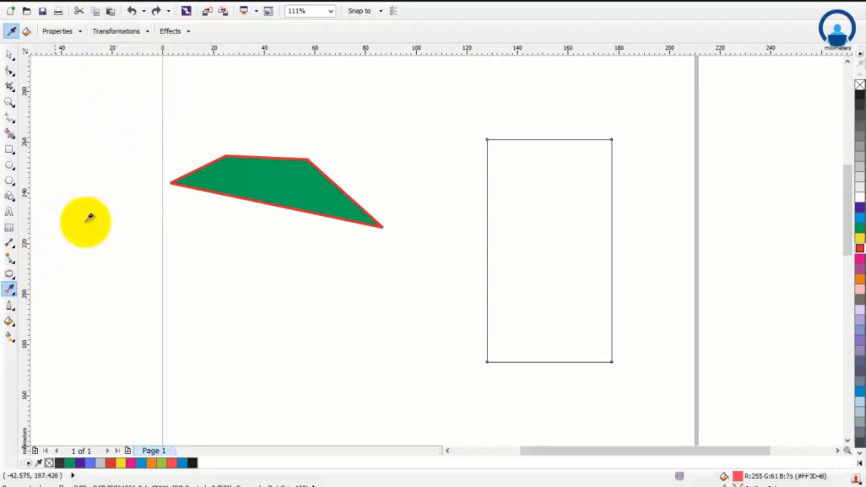
{"action": "left_click", "coordinate": [116, 31]}
{"action": "left_click", "coordinate": [172, 31]}
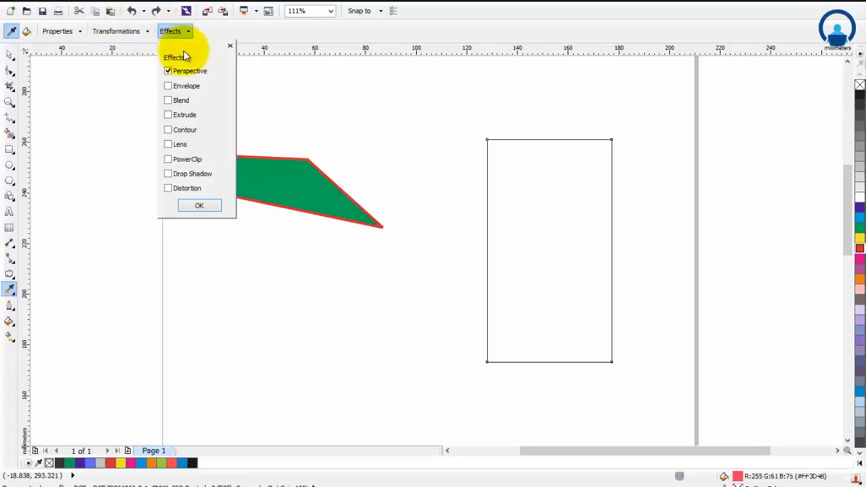
{"action": "left_click", "coordinate": [137, 35]}
{"action": "left_click", "coordinate": [103, 100]}
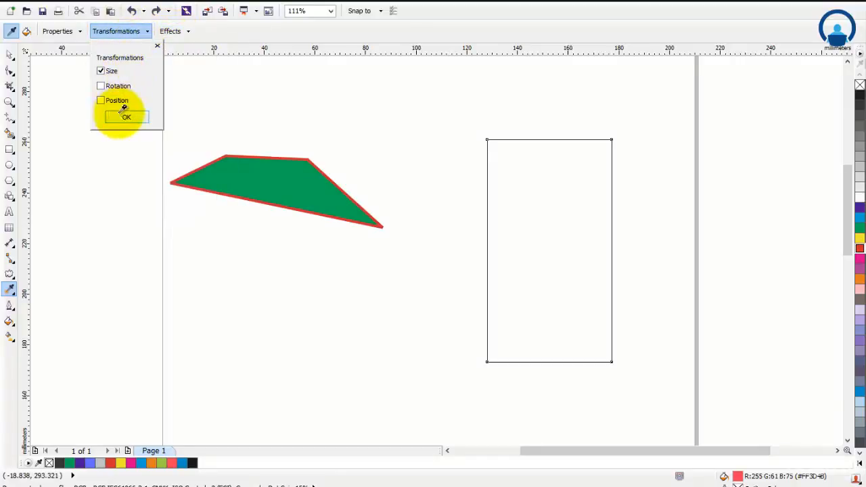
{"action": "left_click", "coordinate": [115, 116]}
{"action": "left_click", "coordinate": [301, 175]}
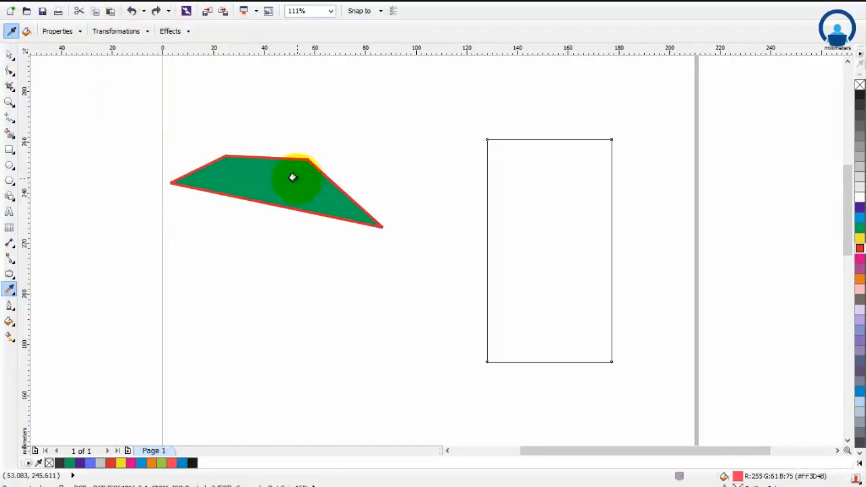
{"action": "left_click", "coordinate": [500, 140]}
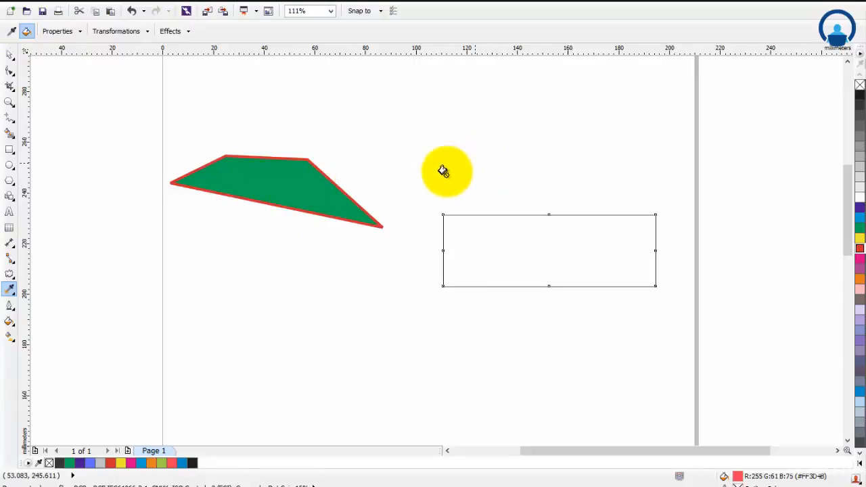
Include the Rotation and Position transformations in the attributes copied by the Attributes Eyedropper
{"action": "left_click", "coordinate": [182, 36]}
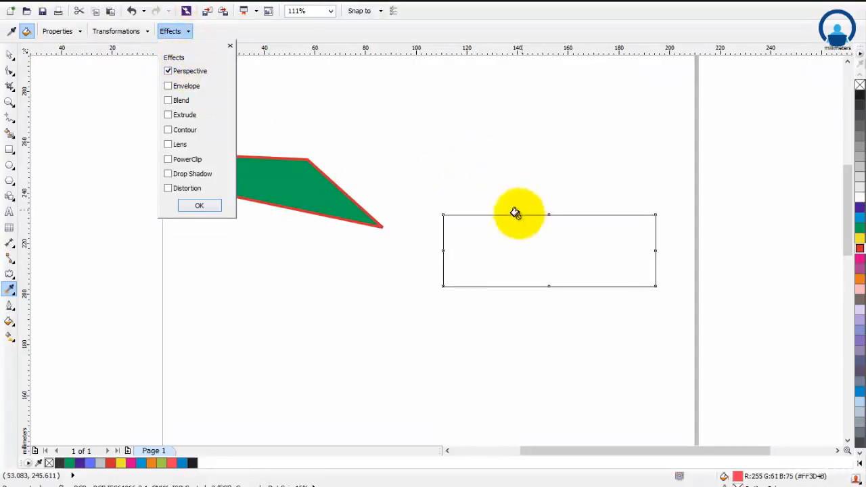
{"action": "left_click", "coordinate": [138, 32]}
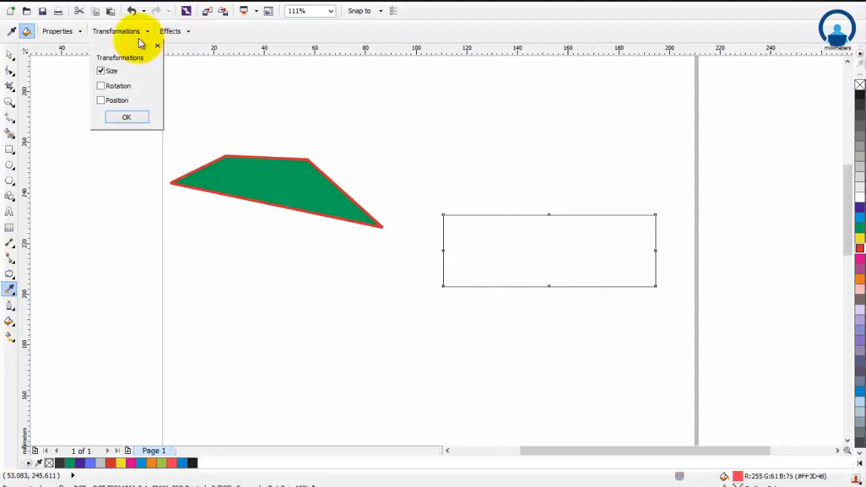
{"action": "left_click", "coordinate": [118, 101]}
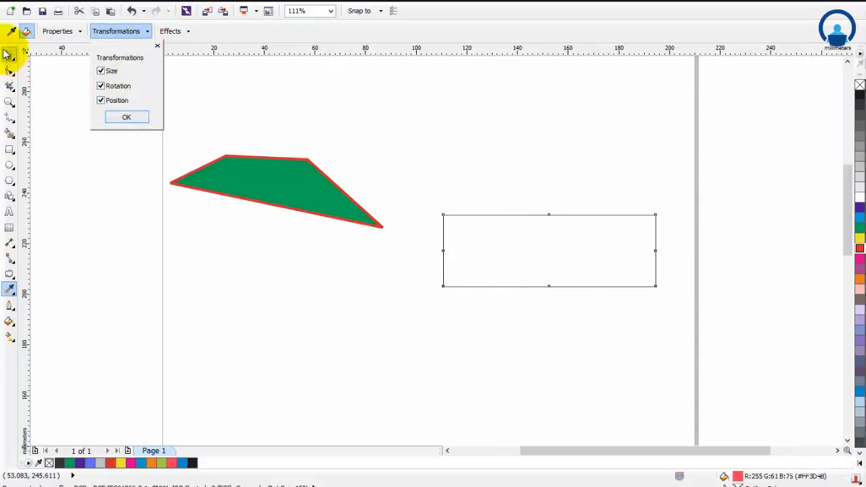
{"action": "left_click", "coordinate": [122, 118]}
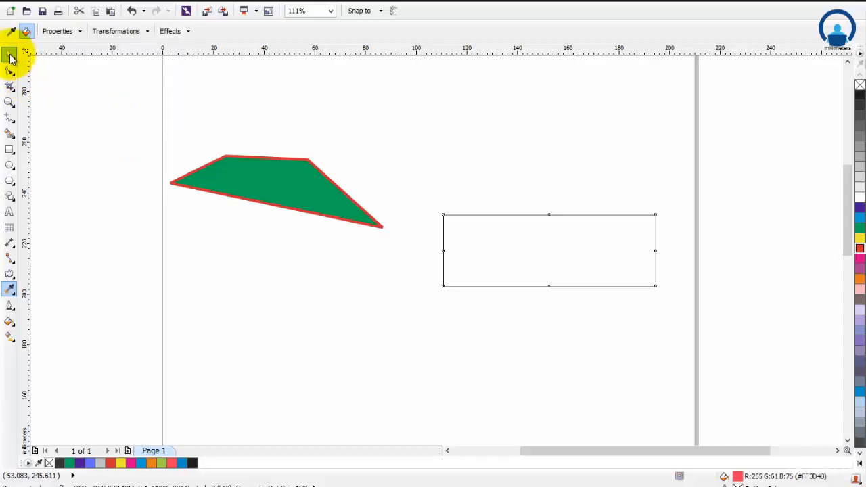
Delete the unfilled rectangle and the green shape to empty the page
{"action": "left_click", "coordinate": [9, 55]}
{"action": "key", "text": "Delete"}
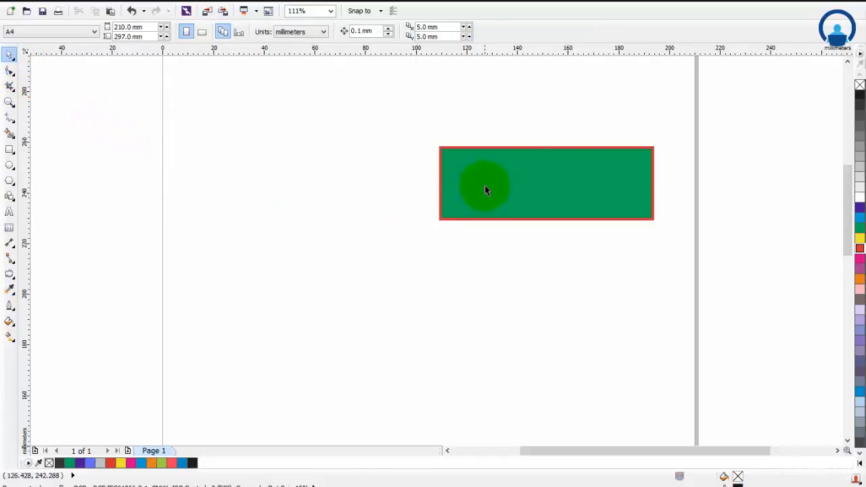
{"action": "left_click_drag", "start_coordinate": [483, 187], "coordinate": [270, 187]}
{"action": "key", "text": "Delete"}
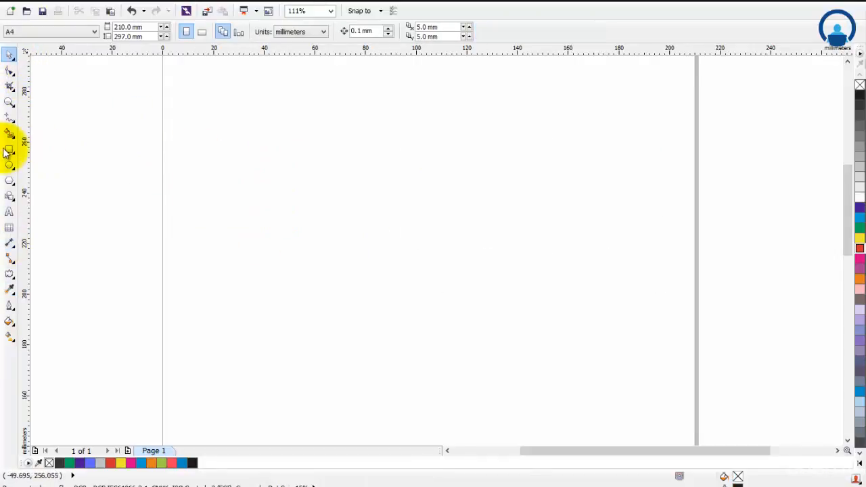
Draw a rectangle about 64 by 79 mm near the page's upper left, and add perspective that lowers its top-left corner and raises its bottom-right corner
{"action": "left_click", "coordinate": [9, 149]}
{"action": "left_click_drag", "start_coordinate": [185, 95], "coordinate": [349, 295]}
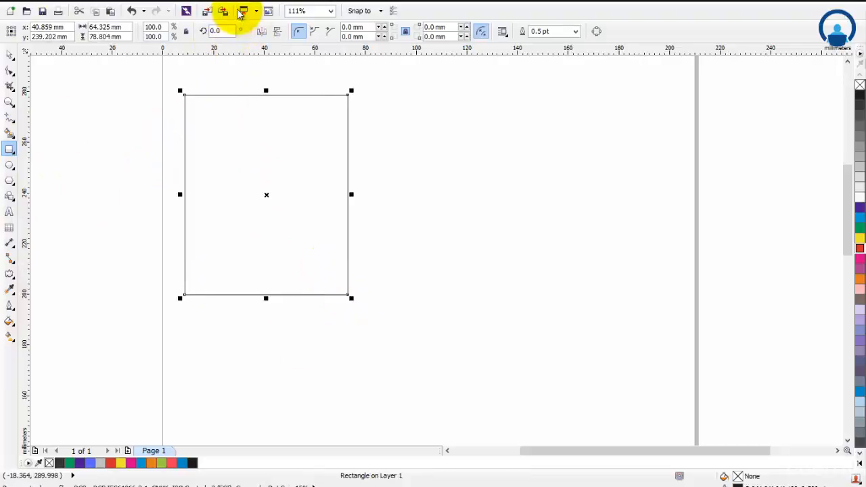
{"action": "left_click", "coordinate": [143, 3]}
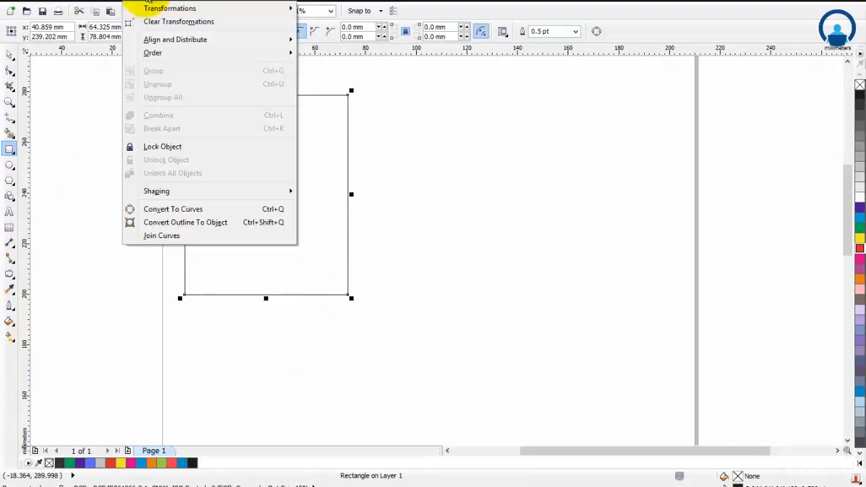
{"action": "mouse_move", "coordinate": [180, 3]}
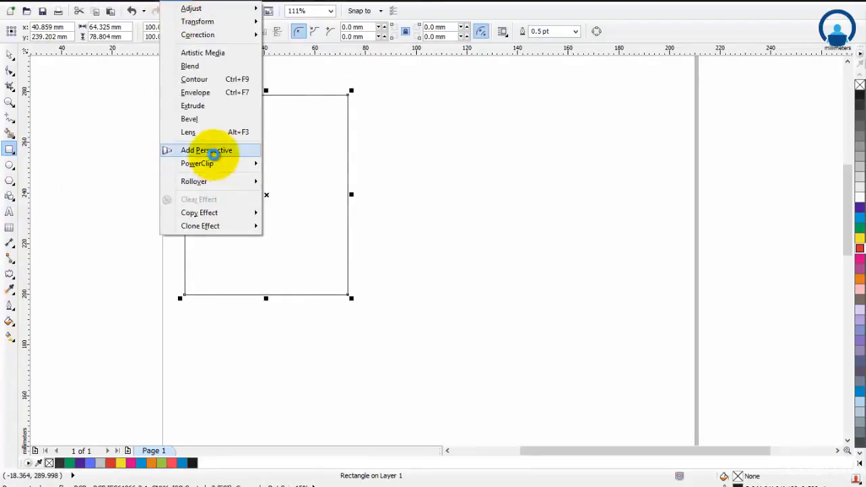
{"action": "left_click", "coordinate": [210, 150]}
{"action": "left_click_drag", "start_coordinate": [184, 95], "coordinate": [208, 186]}
{"action": "left_click_drag", "start_coordinate": [346, 297], "coordinate": [340, 215]}
{"action": "left_click", "coordinate": [10, 54]}
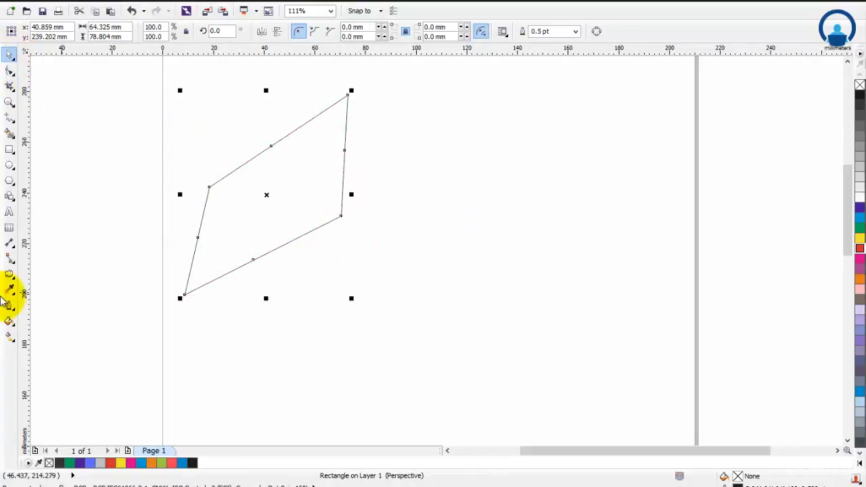
Draw a second rectangle about 61 mm wide and 77 mm high to the right of the distorted shape
{"action": "left_click", "coordinate": [9, 149]}
{"action": "mouse_move", "coordinate": [446, 144]}
{"action": "left_mouse_down"}
{"action": "mouse_move", "coordinate": [574, 321]}
{"action": "mouse_move", "coordinate": [601, 340]}
{"action": "left_mouse_up"}
{"action": "left_click", "coordinate": [9, 54]}
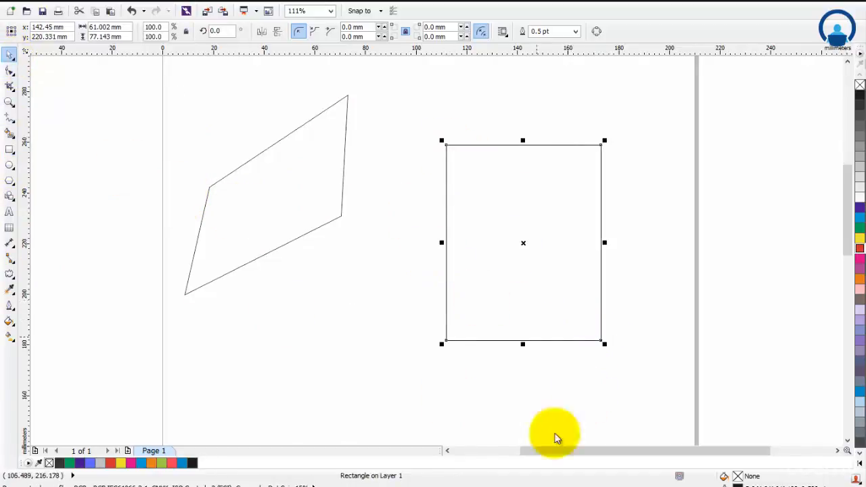
Copy the distorted shape's Perspective effect and its transformations onto the second rectangle with the Attributes Eyedropper
{"action": "left_click", "coordinate": [10, 288]}
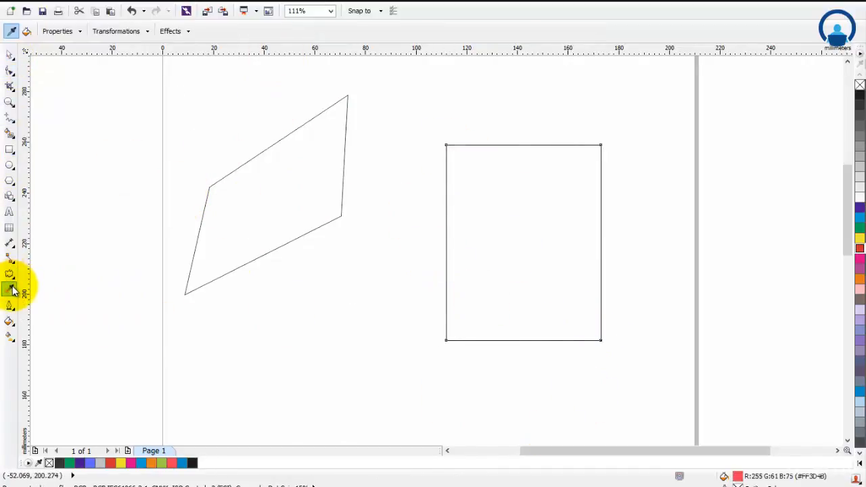
{"action": "left_click", "coordinate": [116, 32]}
{"action": "left_click", "coordinate": [177, 32]}
{"action": "left_click", "coordinate": [183, 66]}
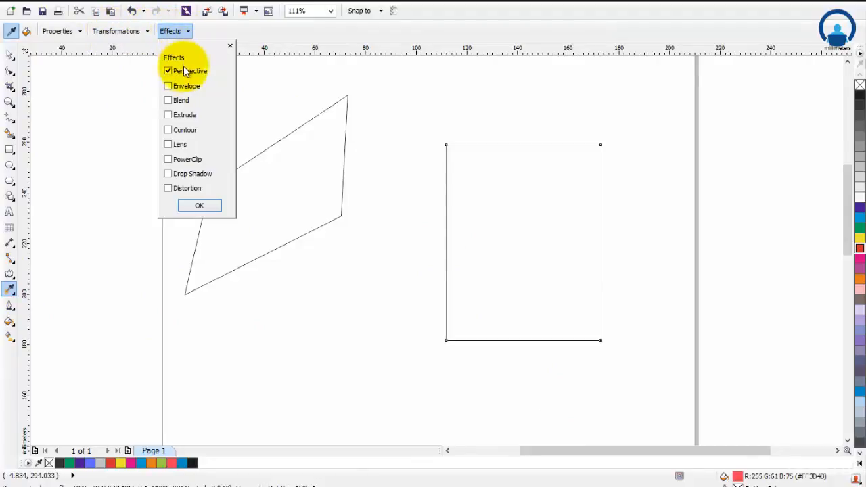
{"action": "left_click", "coordinate": [197, 202]}
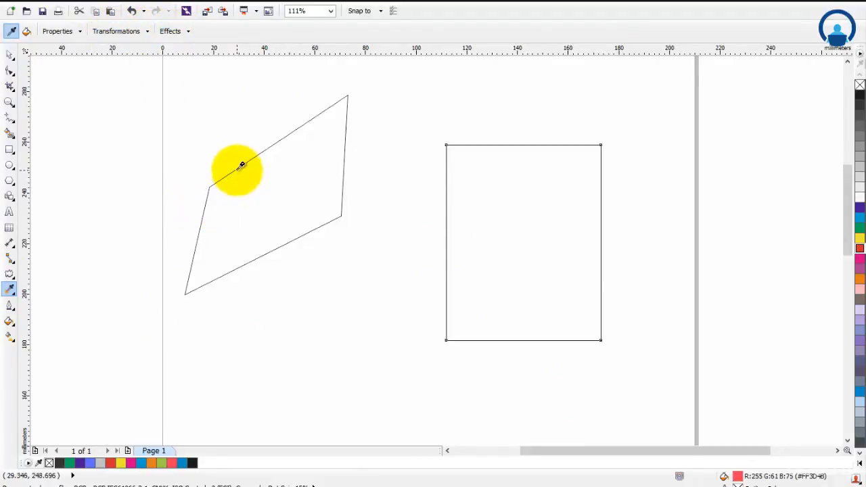
{"action": "left_click", "coordinate": [241, 165]}
{"action": "left_click", "coordinate": [455, 141]}
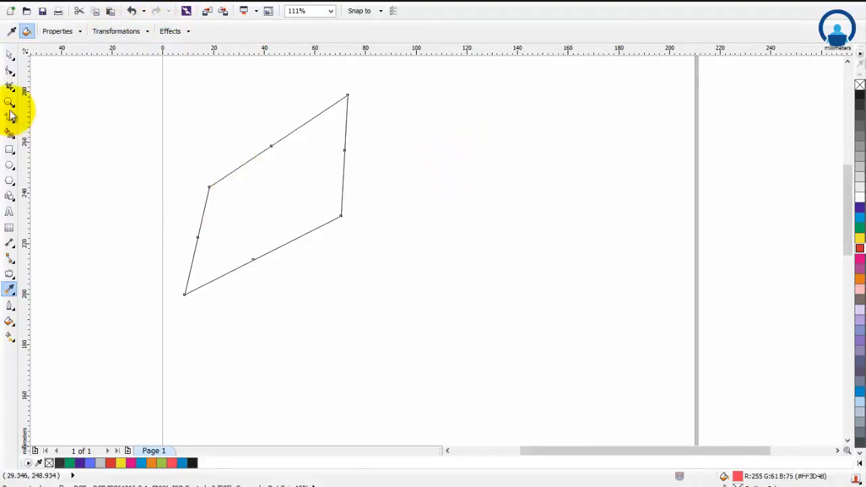
Move the overlapping copy to the page's right edge, undo the move and the attribute copy, and select the original distorted shape
{"action": "left_click", "coordinate": [9, 54]}
{"action": "left_click_drag", "start_coordinate": [270, 155], "coordinate": [600, 183]}
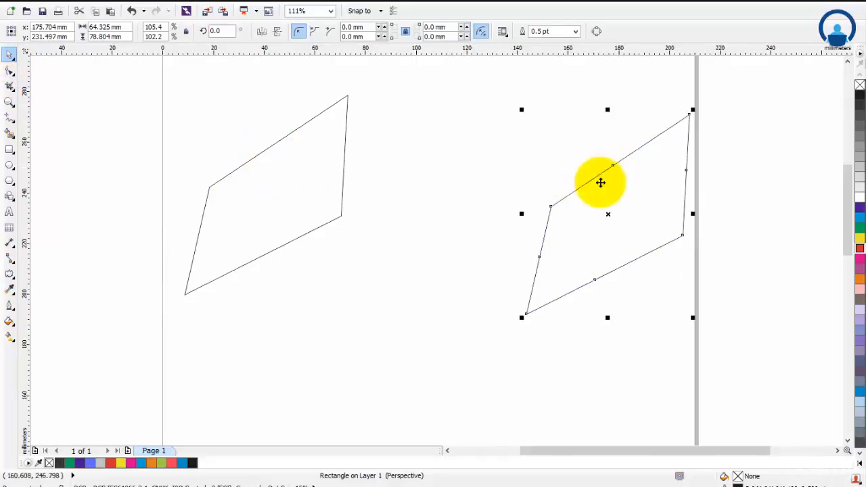
{"action": "key", "text": "ctrl+z"}
{"action": "key", "text": "ctrl+z"}
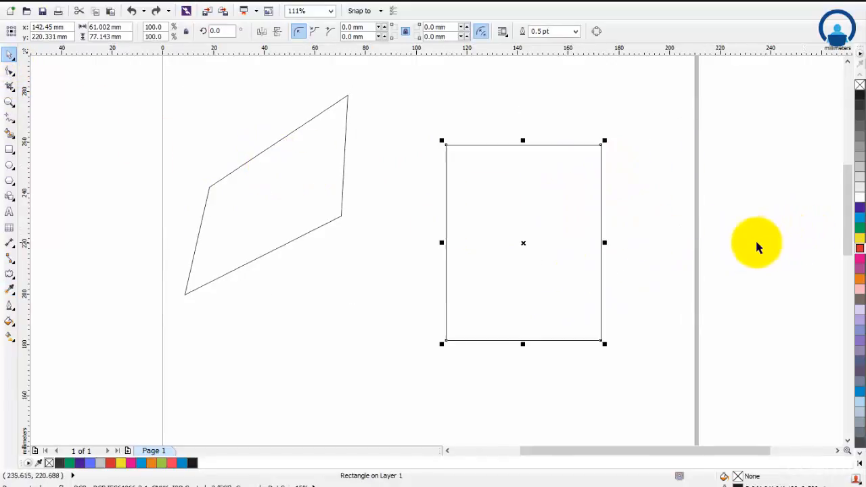
{"action": "left_click", "coordinate": [752, 238]}
{"action": "left_click", "coordinate": [279, 246]}
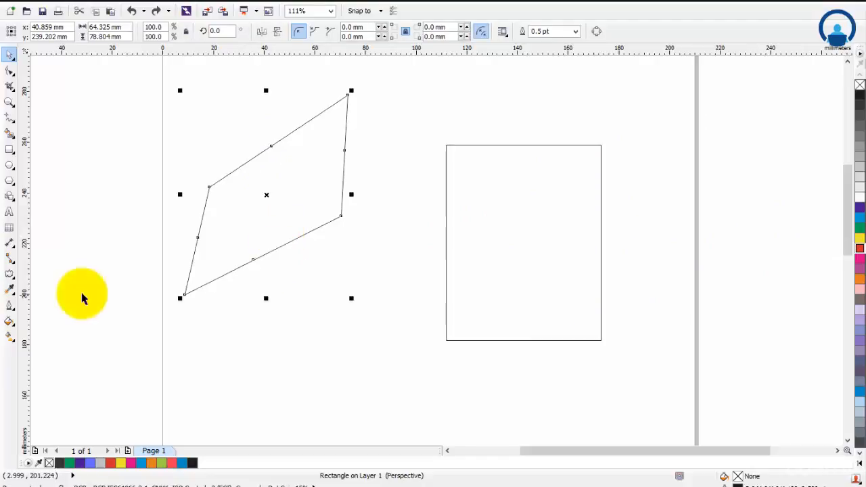
Clear Size, Rotation and Position in the Attributes Eyedropper's transformations, and keep Outline, Fill and Text among its copied properties
{"action": "left_click", "coordinate": [83, 296]}
{"action": "left_click", "coordinate": [11, 289]}
{"action": "left_click", "coordinate": [69, 31]}
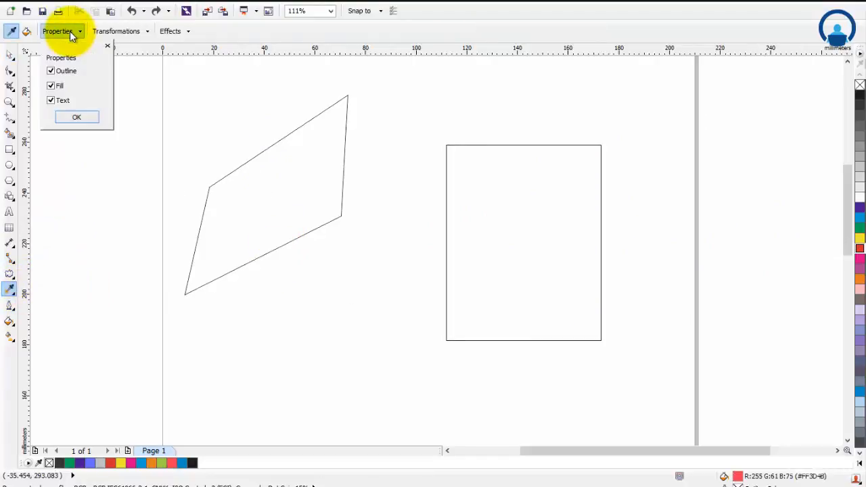
{"action": "left_click", "coordinate": [110, 32]}
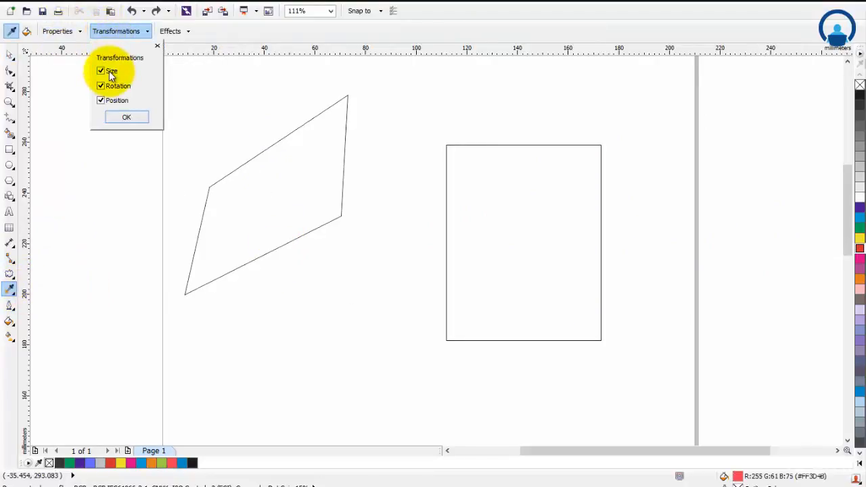
{"action": "left_click", "coordinate": [113, 88]}
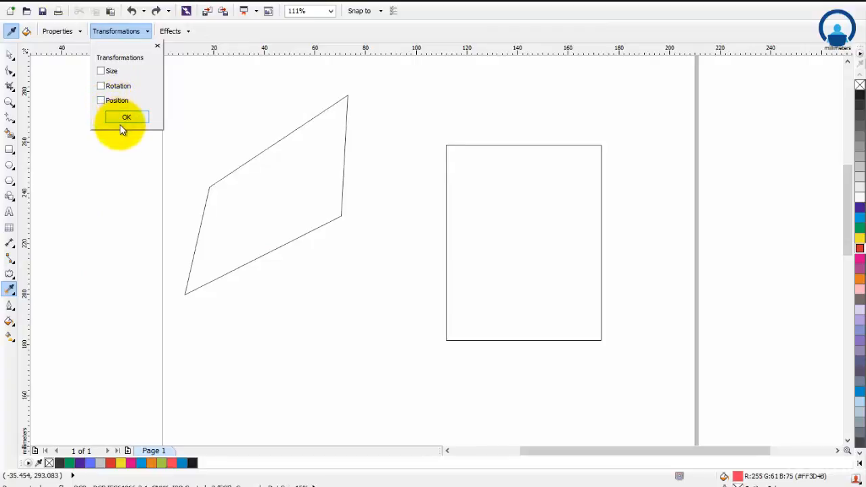
{"action": "left_click", "coordinate": [57, 32]}
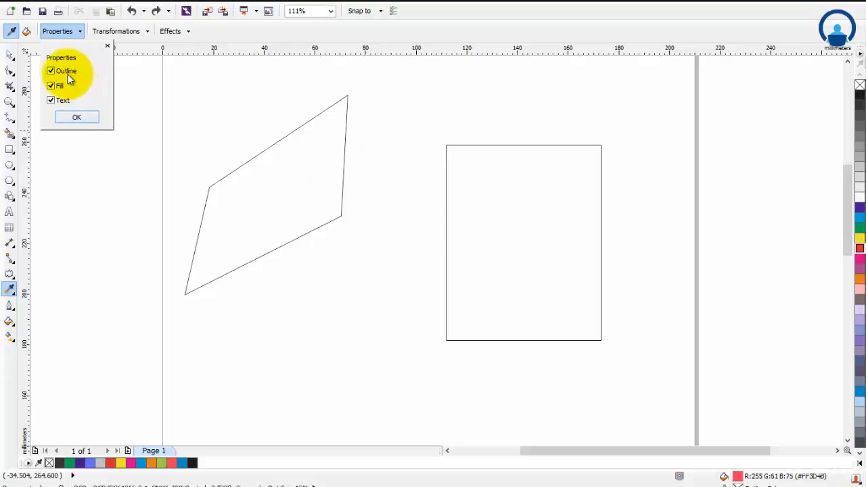
{"action": "left_click", "coordinate": [74, 117]}
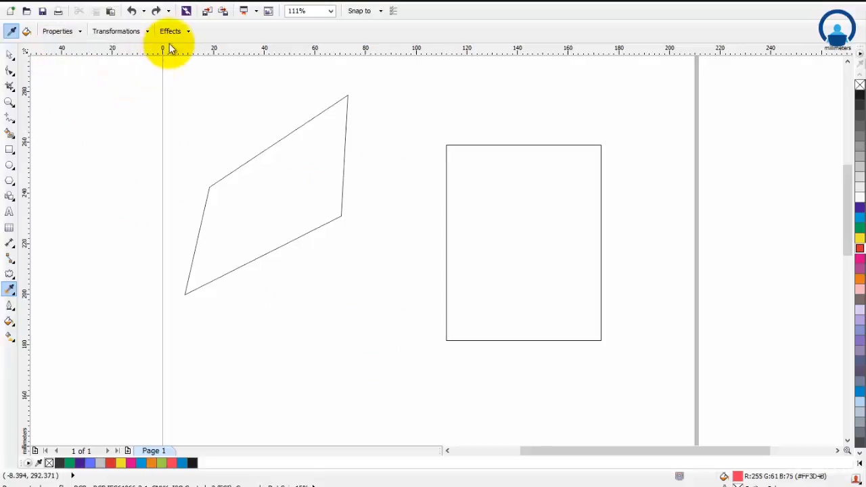
Copy the distorted shape's Perspective effect and transformations onto the rectangle, and move the overlapping copy about 86 mm to the right
{"action": "left_click", "coordinate": [170, 31]}
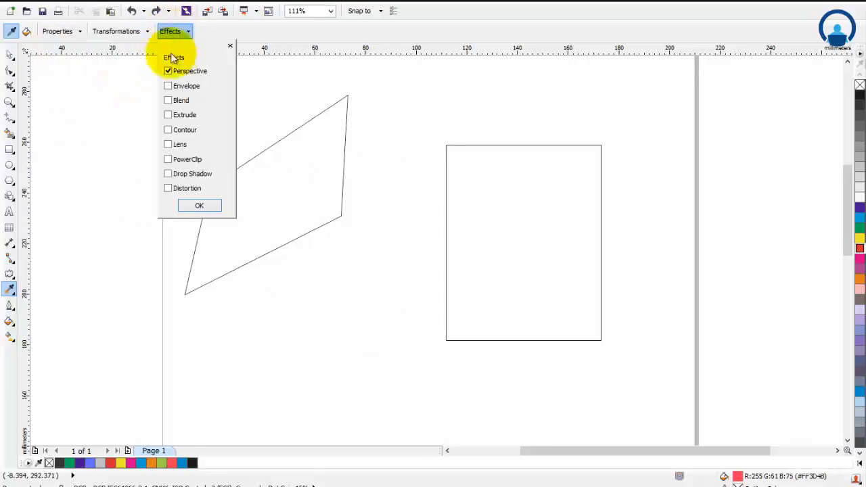
{"action": "left_click", "coordinate": [198, 205]}
{"action": "left_click", "coordinate": [478, 183]}
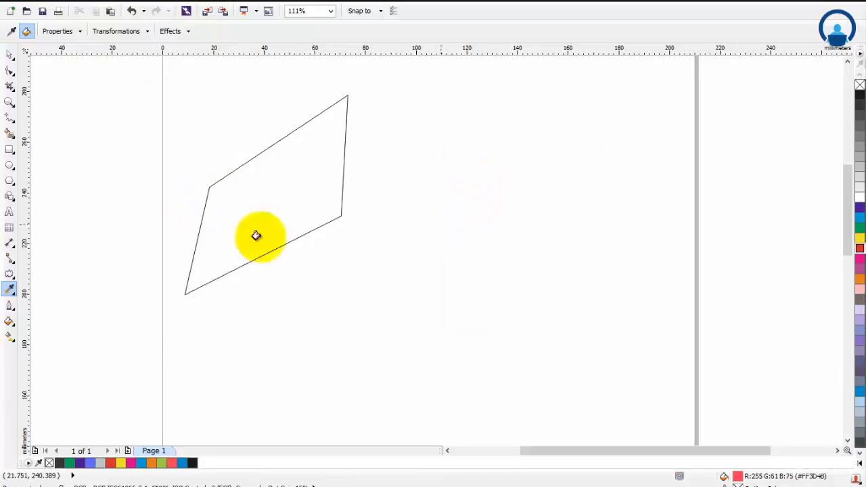
{"action": "left_click", "coordinate": [10, 54]}
{"action": "left_click_drag", "start_coordinate": [263, 196], "coordinate": [483, 193]}
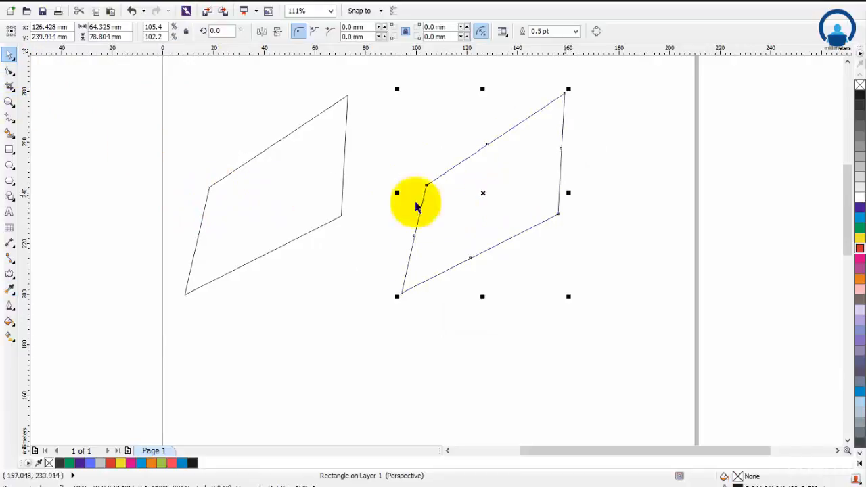
Exclude Size, Rotation and Position from the eyedropper's copied transformations, and undo the last move and attribute copy
{"action": "left_click", "coordinate": [10, 288]}
{"action": "left_click", "coordinate": [116, 31]}
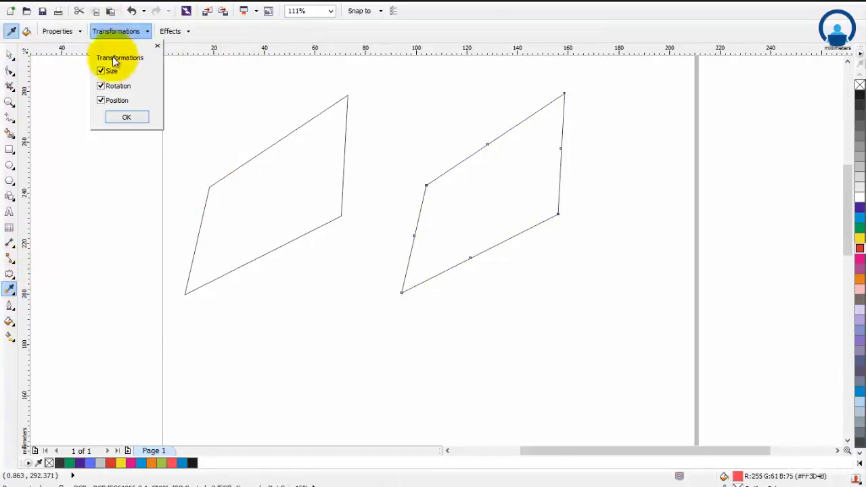
{"action": "left_click", "coordinate": [126, 115]}
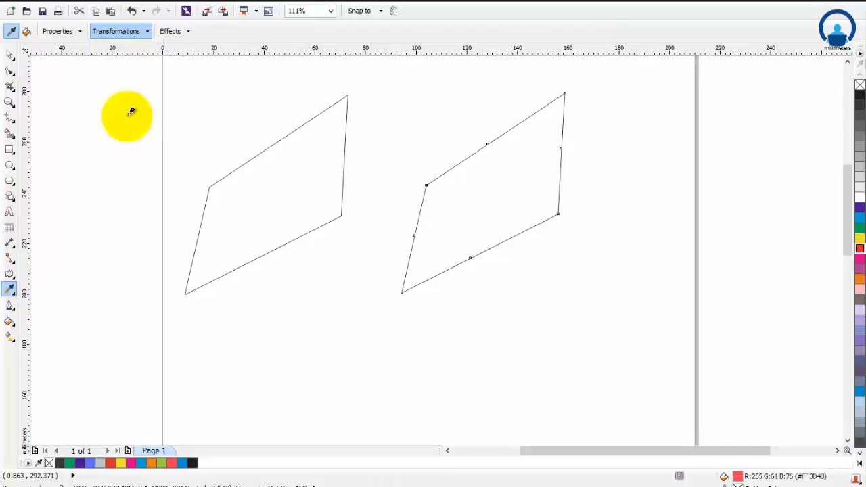
{"action": "left_click", "coordinate": [9, 54]}
{"action": "key", "text": "ctrl+z"}
{"action": "key", "text": "ctrl+z"}
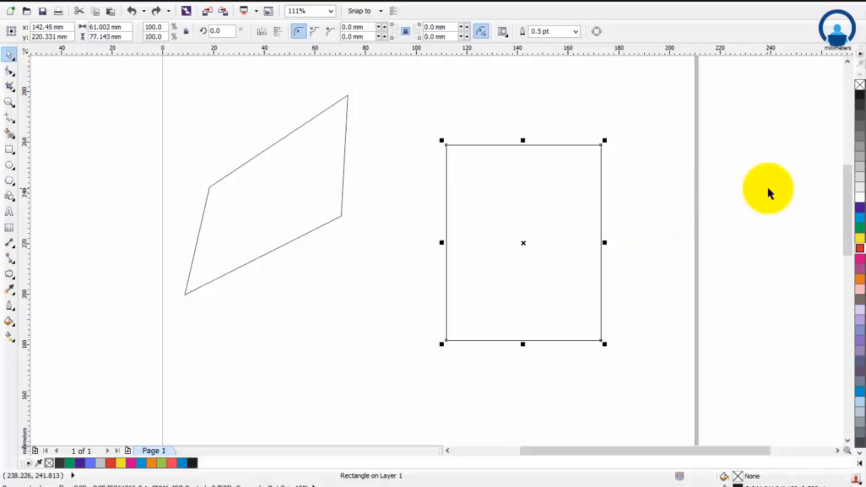
Copy the distorted shape's Perspective effect onto the plain rectangle with the Attributes Eyedropper, leaving Size, Rotation and Position unchecked
{"action": "left_click", "coordinate": [769, 190]}
{"action": "left_click", "coordinate": [542, 233]}
{"action": "left_click", "coordinate": [10, 288]}
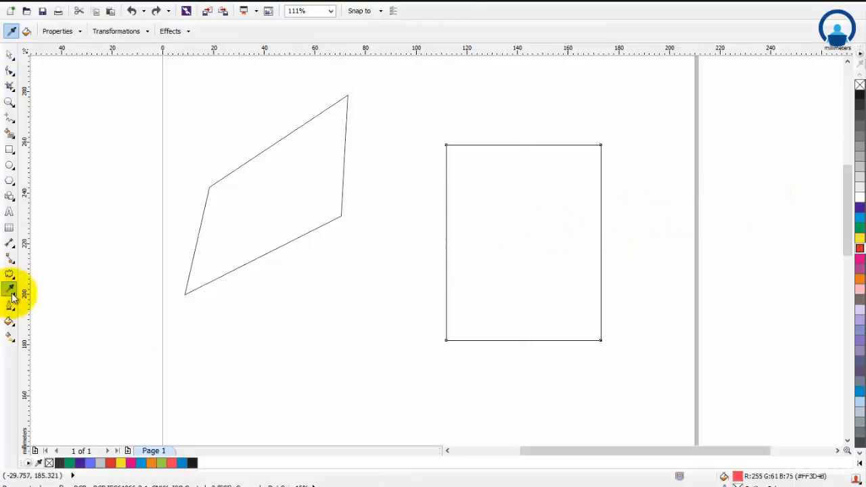
{"action": "left_click", "coordinate": [111, 32]}
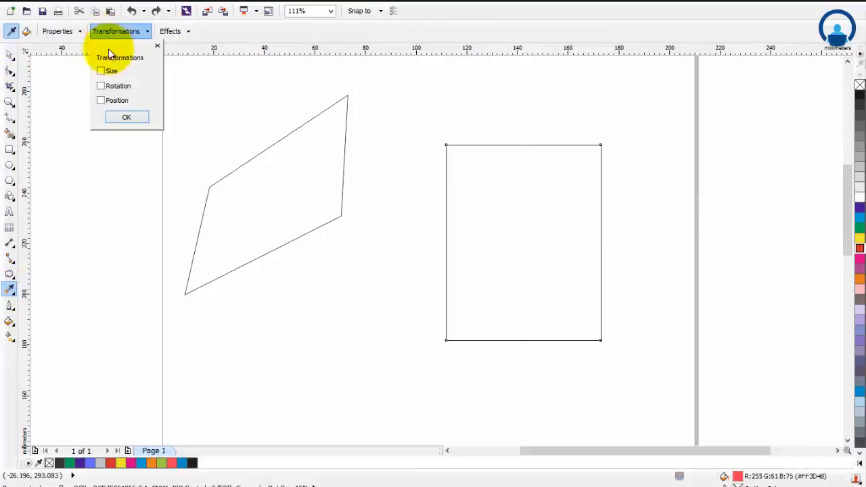
{"action": "left_click", "coordinate": [134, 117]}
{"action": "left_click", "coordinate": [247, 160]}
{"action": "left_click", "coordinate": [528, 203]}
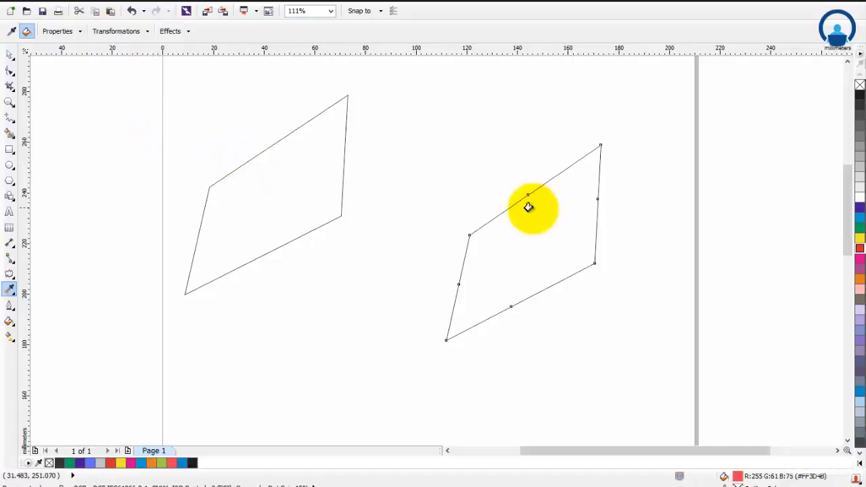
{"action": "left_click", "coordinate": [7, 59]}
{"action": "left_click", "coordinate": [288, 233]}
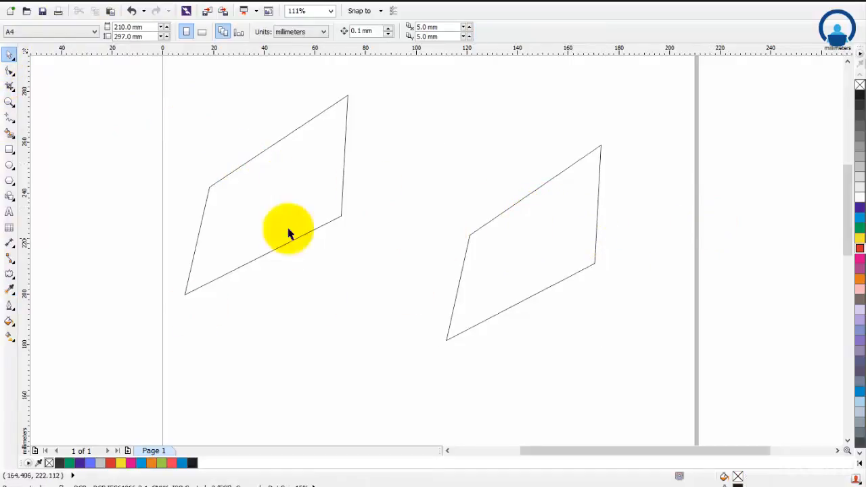
Delete both distorted shapes from the page
{"action": "left_click", "coordinate": [577, 273]}
{"action": "key", "text": "Delete"}
{"action": "left_click", "coordinate": [339, 202]}
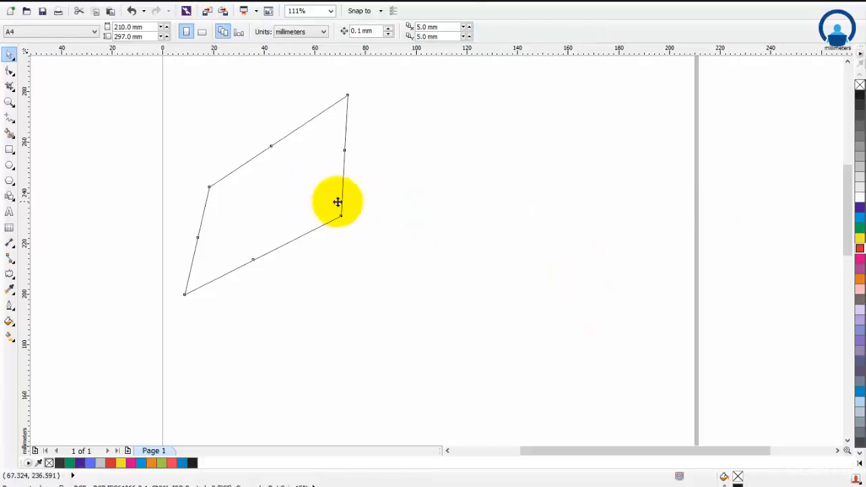
{"action": "key", "text": "Delete"}
Draw a rectangle about 70 by 75 mm near the page's upper left and fill it with cyan blue
{"action": "left_click", "coordinate": [11, 161]}
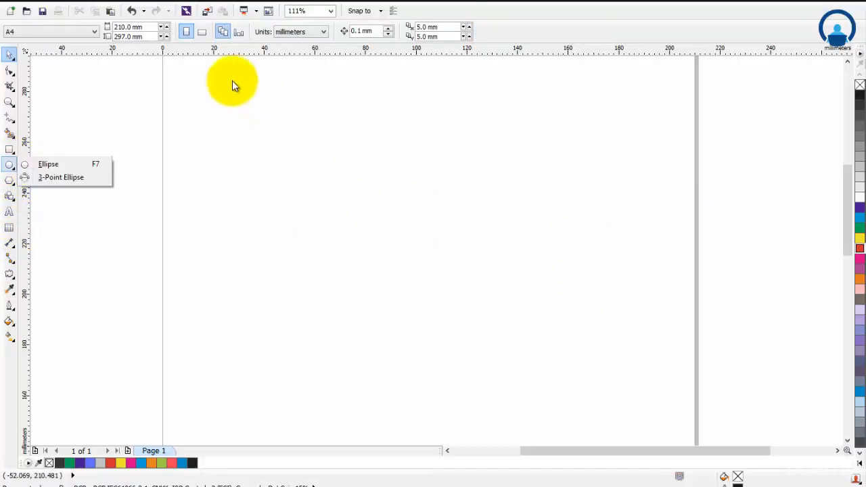
{"action": "left_click", "coordinate": [9, 149]}
{"action": "left_click_drag", "start_coordinate": [182, 127], "coordinate": [361, 317]}
{"action": "left_click", "coordinate": [858, 217]}
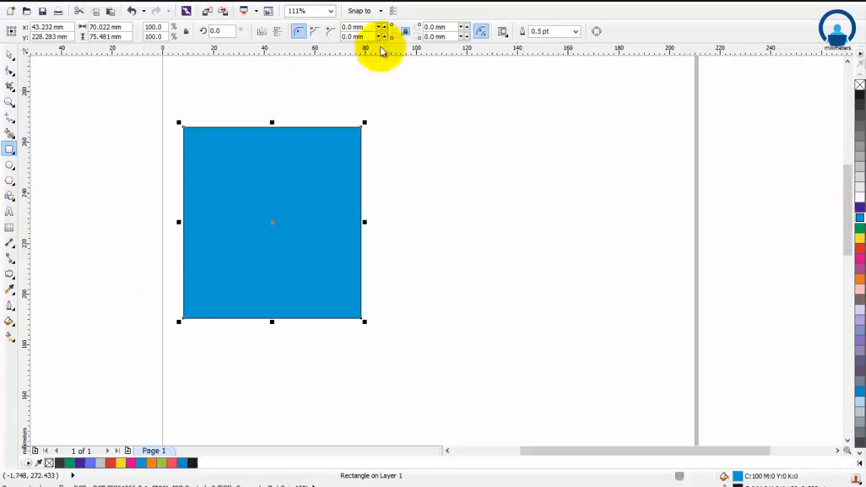
Add perspective to the blue rectangle, pulling its top-left corner inward and down and its bottom-right corner inward and slightly down
{"action": "left_click", "coordinate": [177, 1]}
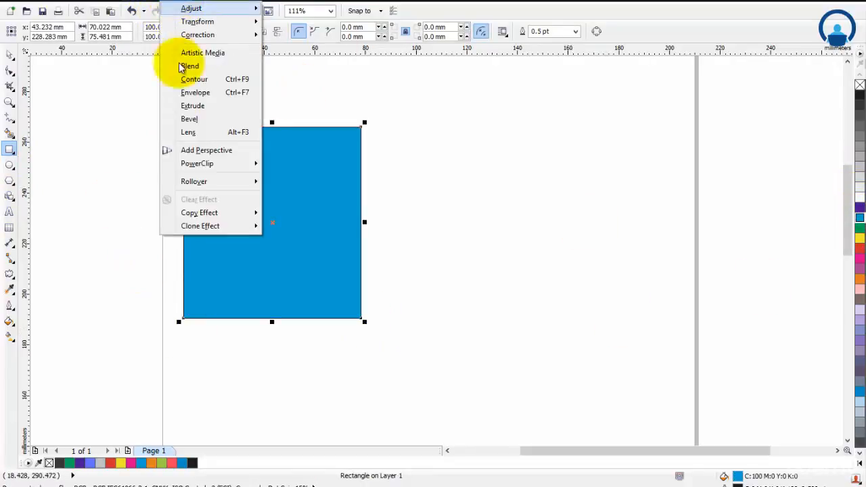
{"action": "left_click", "coordinate": [170, 148]}
{"action": "left_click_drag", "start_coordinate": [183, 126], "coordinate": [277, 154]}
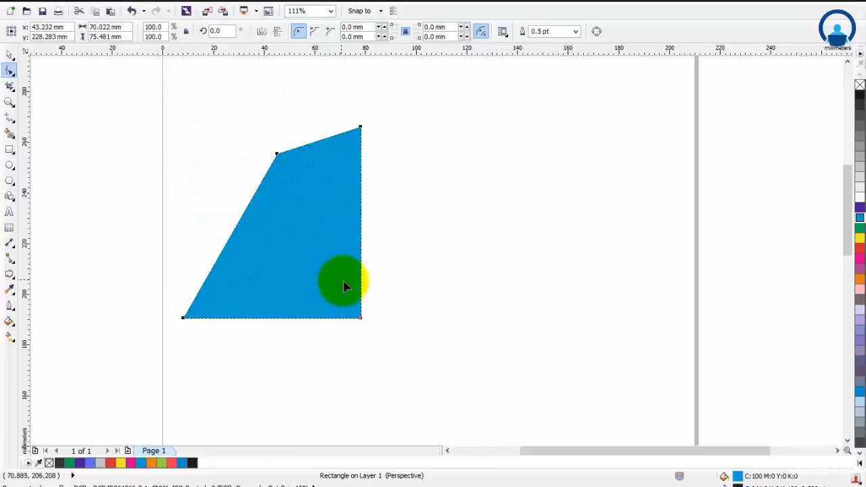
{"action": "left_click_drag", "start_coordinate": [302, 330], "coordinate": [301, 328]}
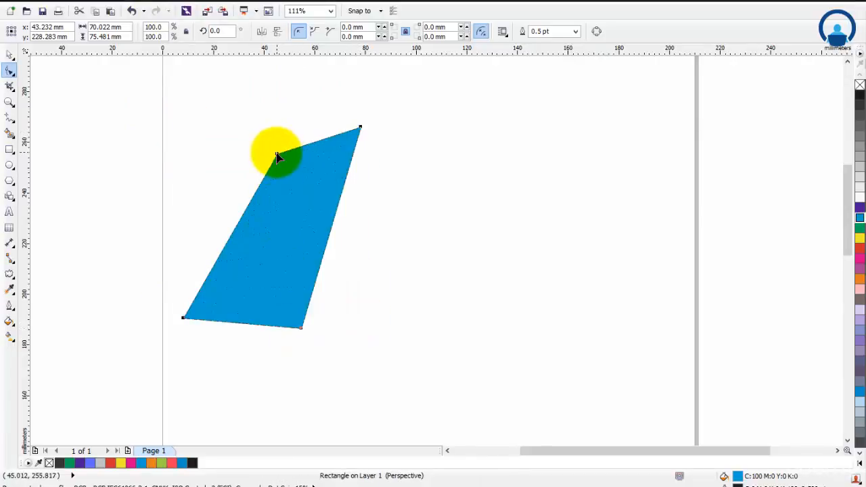
{"action": "left_click_drag", "start_coordinate": [277, 156], "coordinate": [251, 181]}
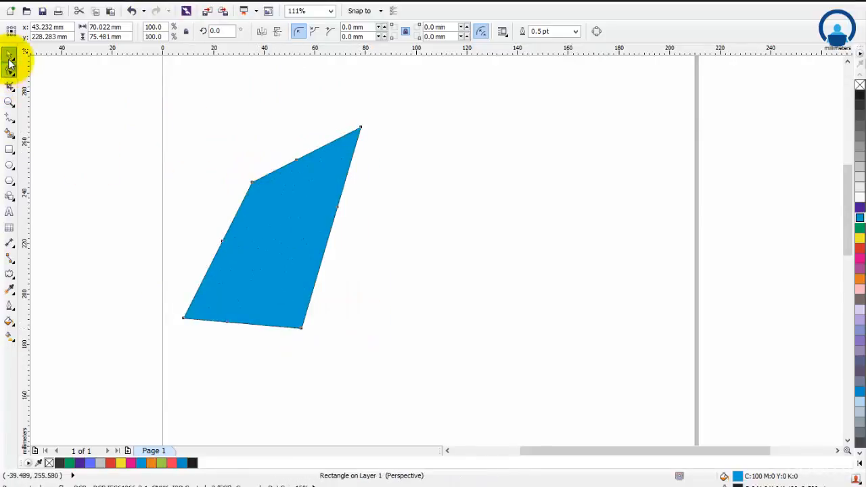
{"action": "left_click", "coordinate": [286, 199]}
Draw an unfilled rectangle about 63 mm wide and 85 mm high to the right of the blue shape
{"action": "left_click", "coordinate": [9, 149]}
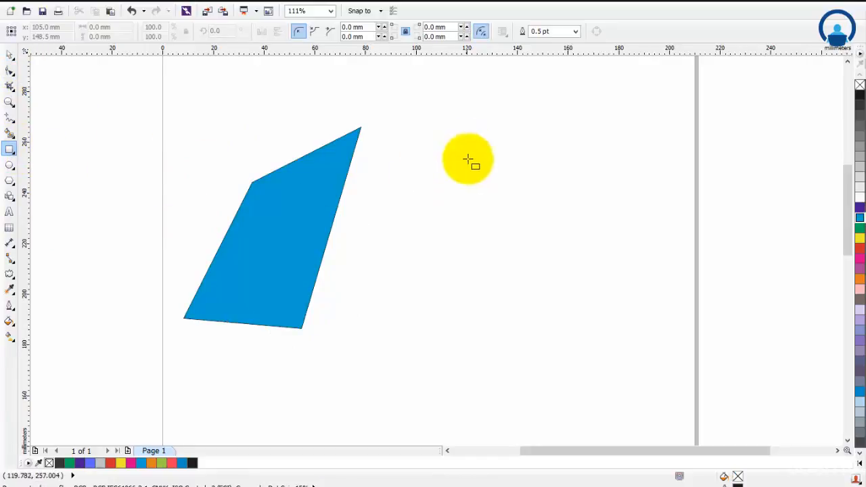
{"action": "left_click_drag", "start_coordinate": [466, 147], "coordinate": [626, 364]}
{"action": "left_click", "coordinate": [9, 54]}
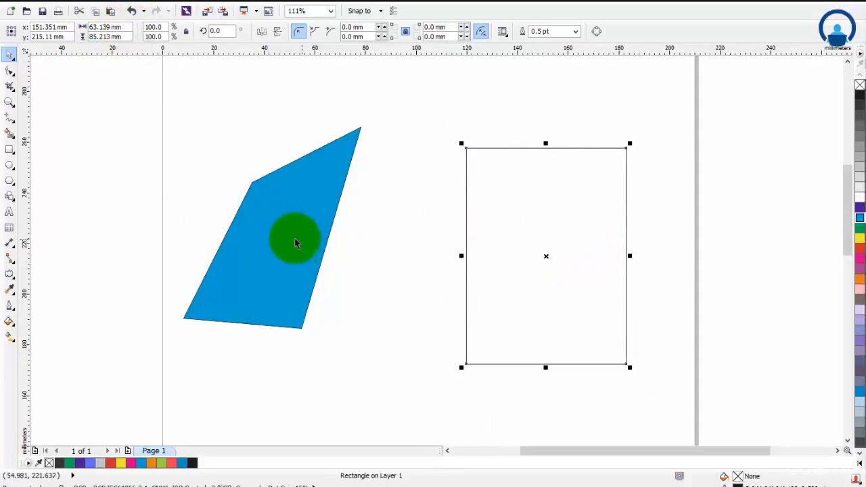
Copy the blue shape's fill, outline and Perspective effect onto the unfilled rectangle with the Attributes Eyedropper
{"action": "left_click", "coordinate": [12, 291]}
{"action": "left_click", "coordinate": [59, 307]}
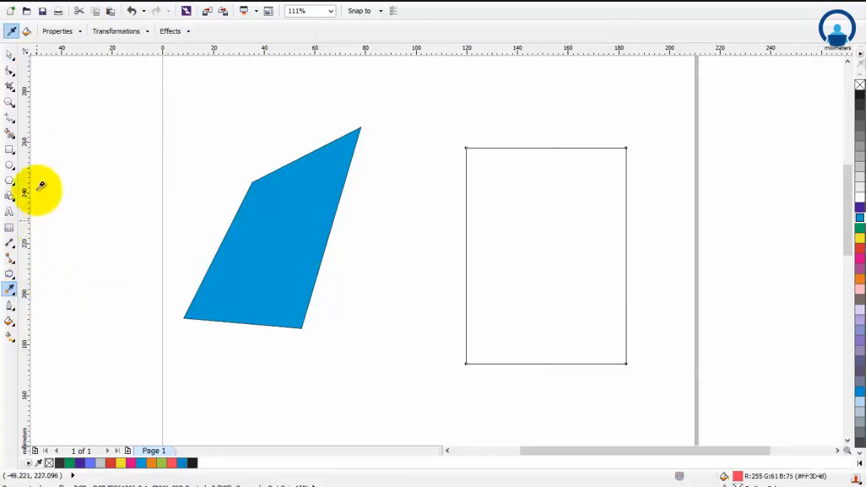
{"action": "left_click", "coordinate": [288, 191]}
{"action": "left_click", "coordinate": [553, 207]}
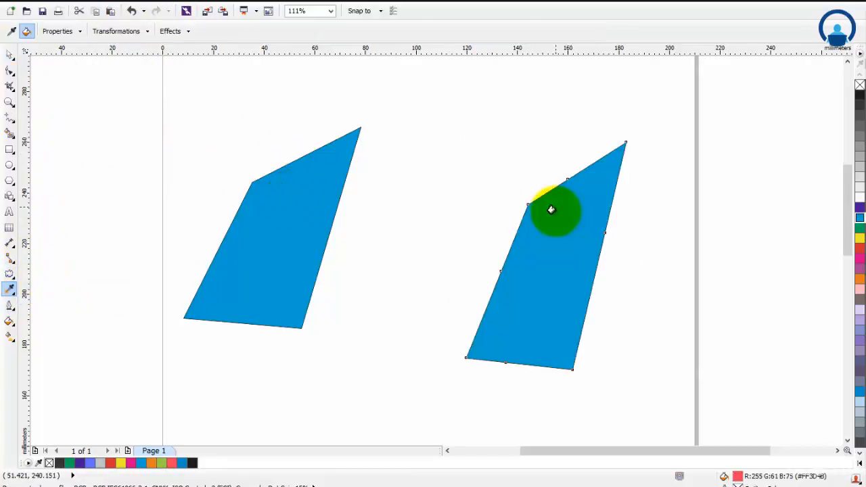
{"action": "left_click", "coordinate": [11, 54]}
{"action": "left_click", "coordinate": [699, 177]}
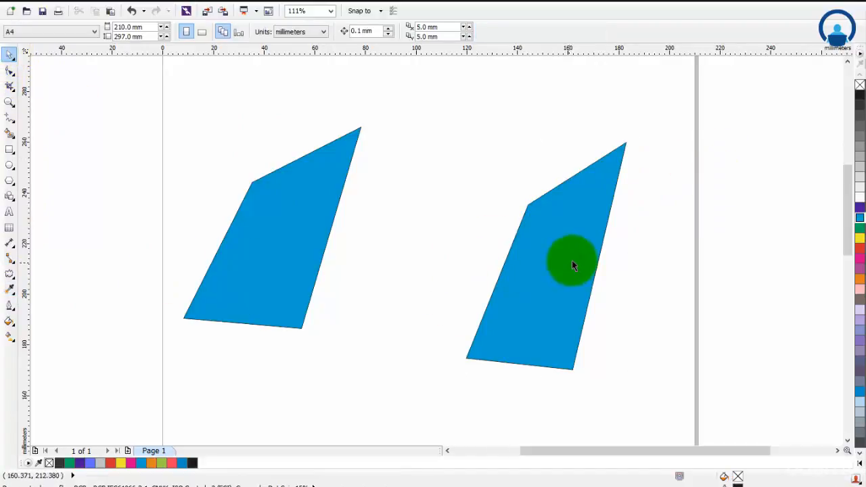
Undo the last attribute copy, and exclude Fill and Outline from the Attributes Eyedropper's copied properties
{"action": "key", "text": "ctrl+z"}
{"action": "left_click", "coordinate": [9, 289]}
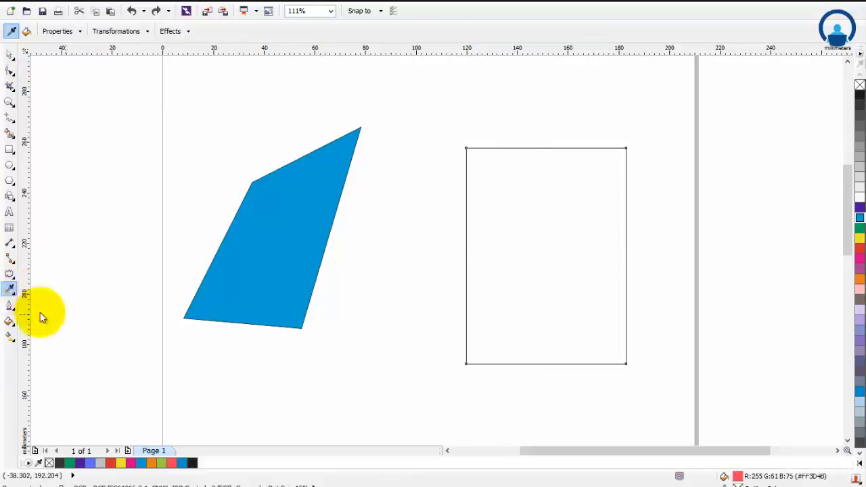
{"action": "left_click", "coordinate": [14, 292]}
{"action": "left_click", "coordinate": [44, 303]}
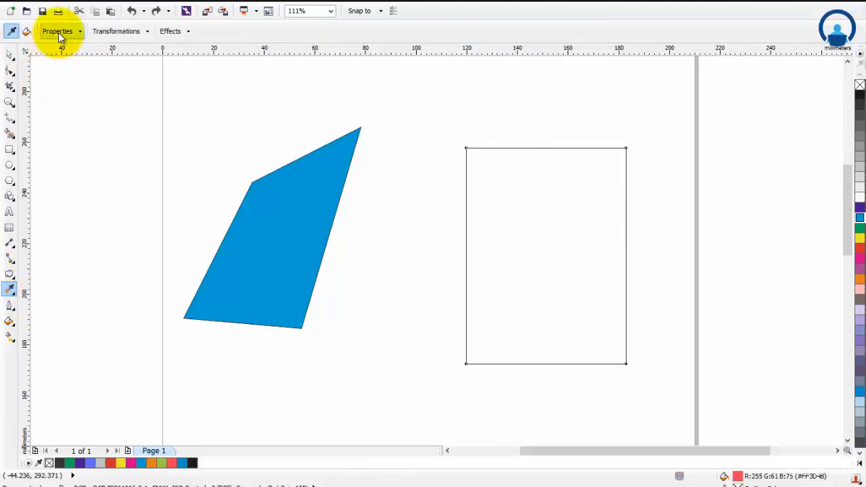
{"action": "left_click", "coordinate": [58, 33]}
{"action": "left_click", "coordinate": [51, 85]}
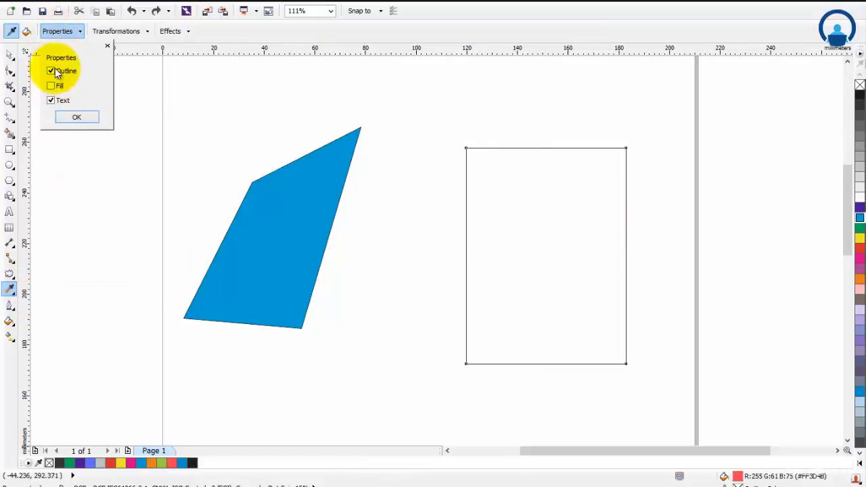
{"action": "left_click", "coordinate": [51, 71]}
{"action": "left_click", "coordinate": [77, 117]}
{"action": "left_click", "coordinate": [276, 196]}
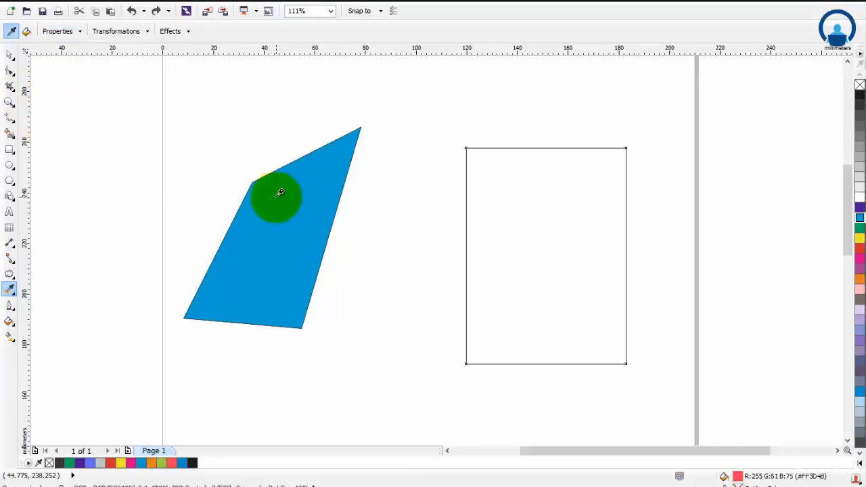
Copy the blue shape's Perspective effect onto the unfilled rectangle without its fill or outline, and clear both shapes from the page
{"action": "left_click", "coordinate": [70, 38]}
{"action": "left_click", "coordinate": [170, 32]}
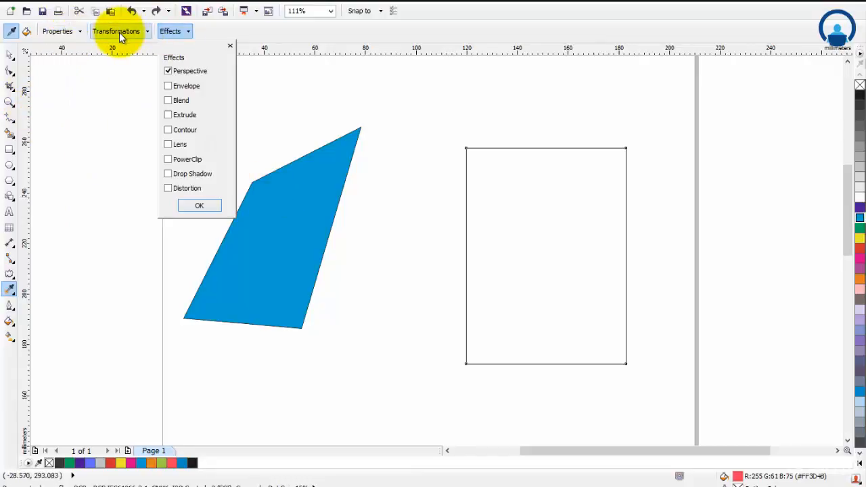
{"action": "left_click", "coordinate": [119, 32]}
{"action": "left_click", "coordinate": [164, 37]}
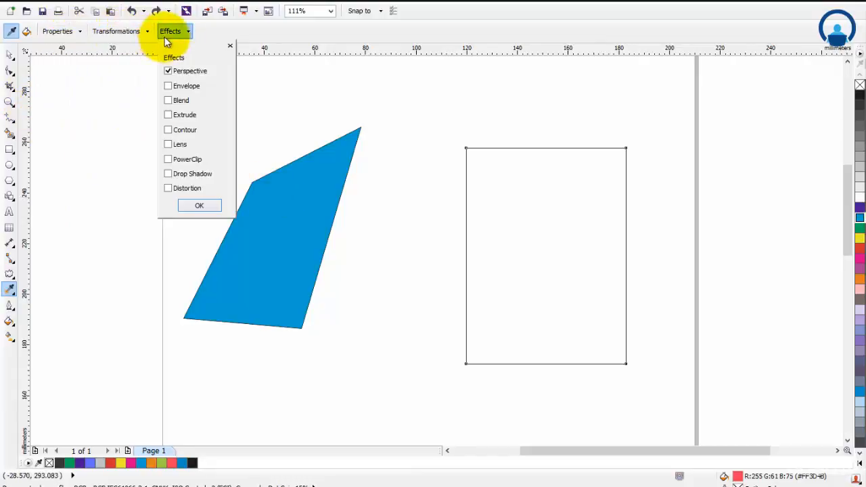
{"action": "left_click", "coordinate": [199, 205]}
{"action": "left_click", "coordinate": [339, 207]}
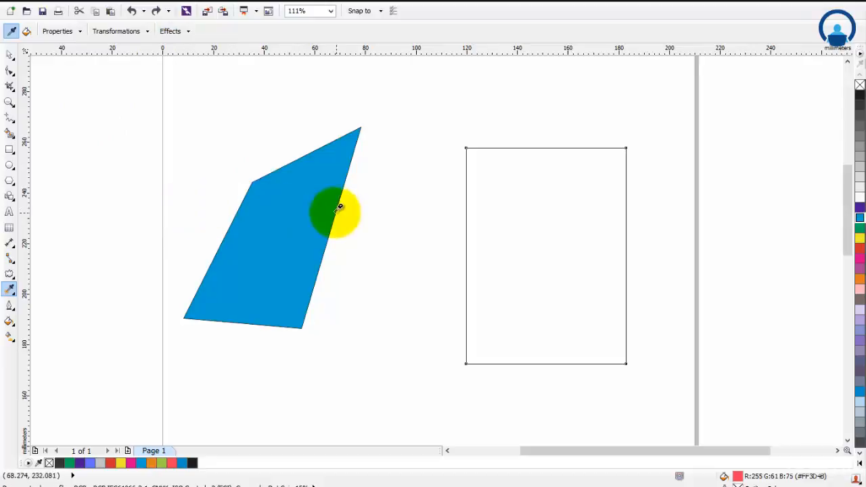
{"action": "left_click", "coordinate": [493, 202]}
{"action": "left_click", "coordinate": [8, 56]}
{"action": "left_click", "coordinate": [591, 323]}
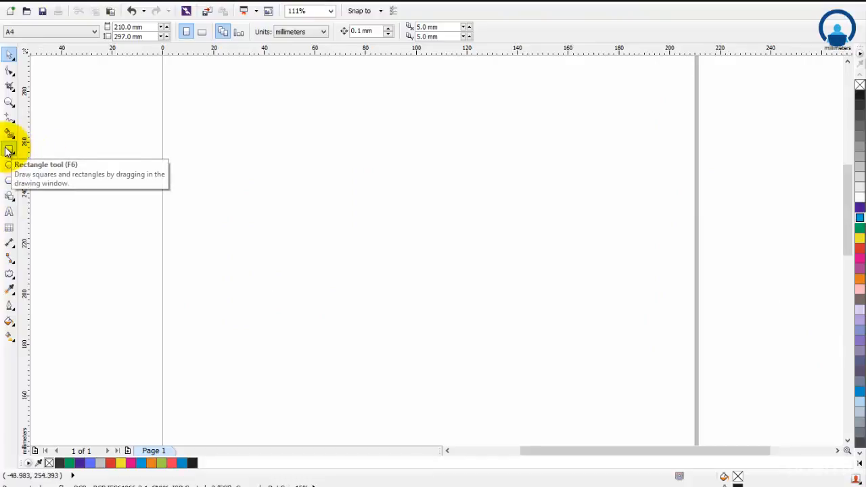
{"action": "left_click", "coordinate": [139, 2]}
{"action": "mouse_move", "coordinate": [194, 2]}
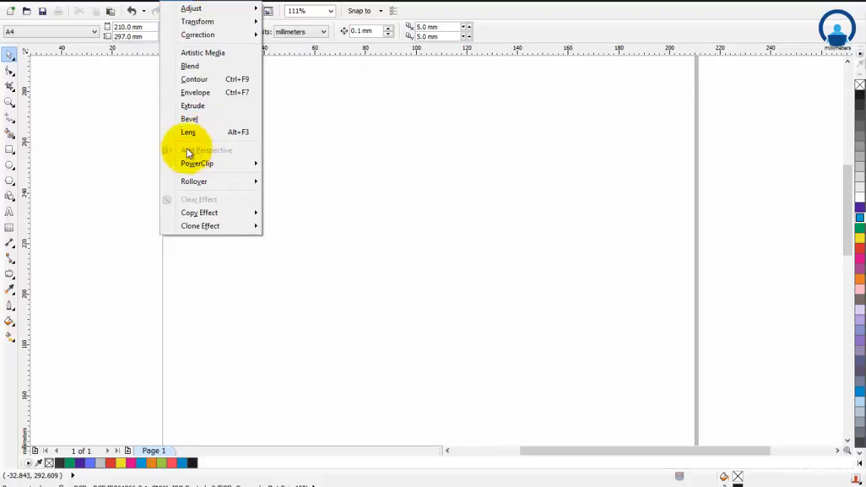
{"action": "left_click", "coordinate": [101, 127]}
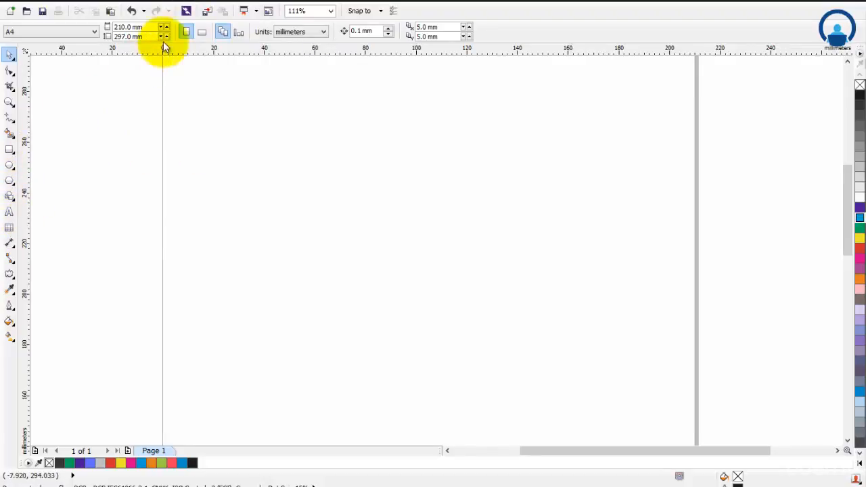
Set the Attributes Eyedropper to copy only the Envelope effect, checking that no properties are included
{"action": "left_click", "coordinate": [10, 289]}
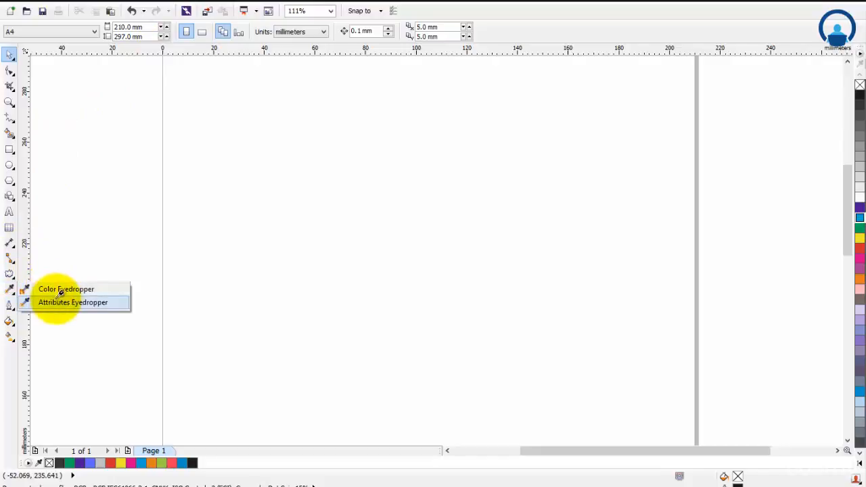
{"action": "left_click", "coordinate": [58, 300]}
{"action": "left_click", "coordinate": [169, 31]}
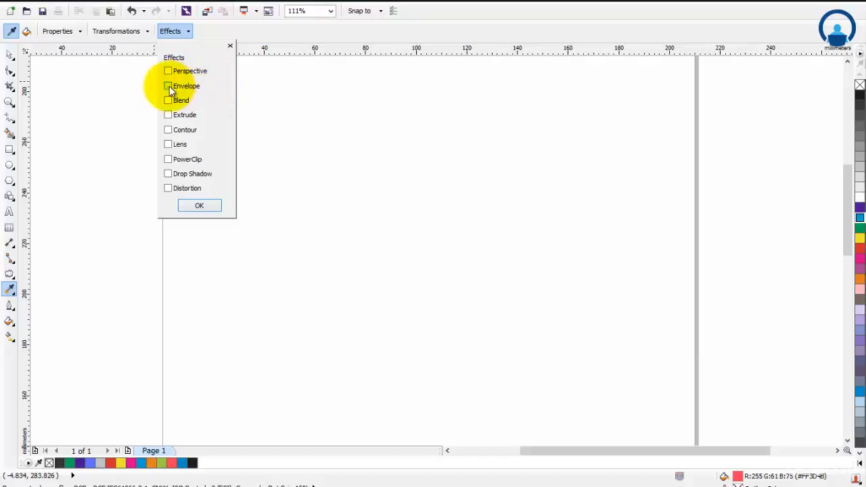
{"action": "left_click", "coordinate": [168, 86]}
{"action": "left_click", "coordinate": [196, 206]}
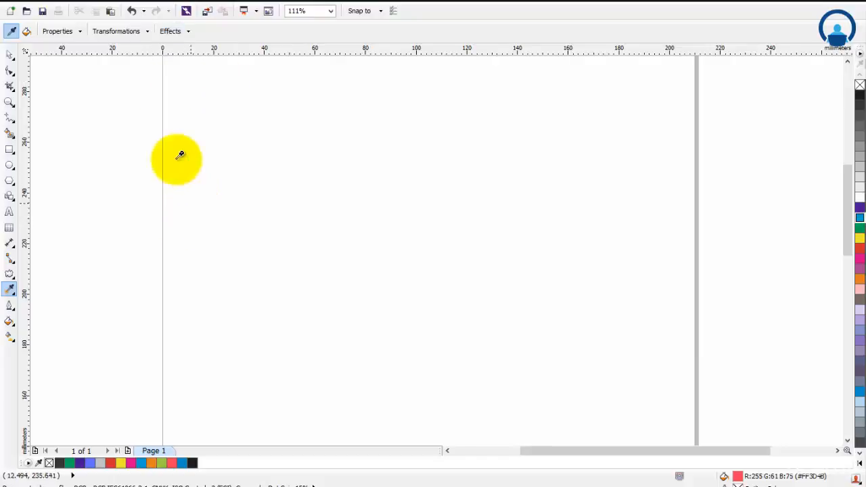
{"action": "left_click", "coordinate": [136, 32]}
{"action": "left_click", "coordinate": [79, 33]}
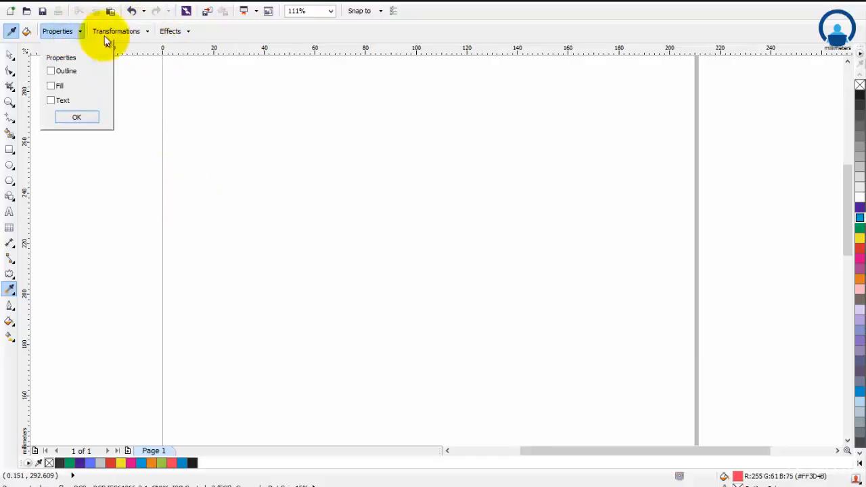
{"action": "left_click", "coordinate": [169, 33]}
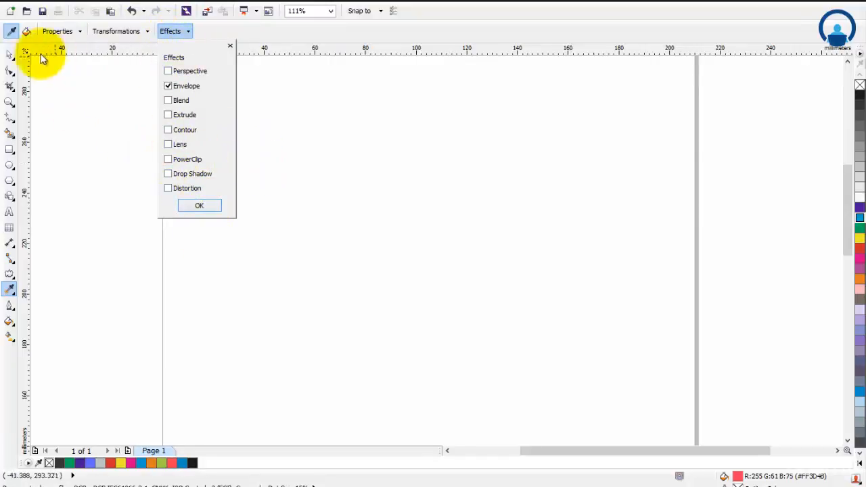
{"action": "left_click", "coordinate": [168, 86]}
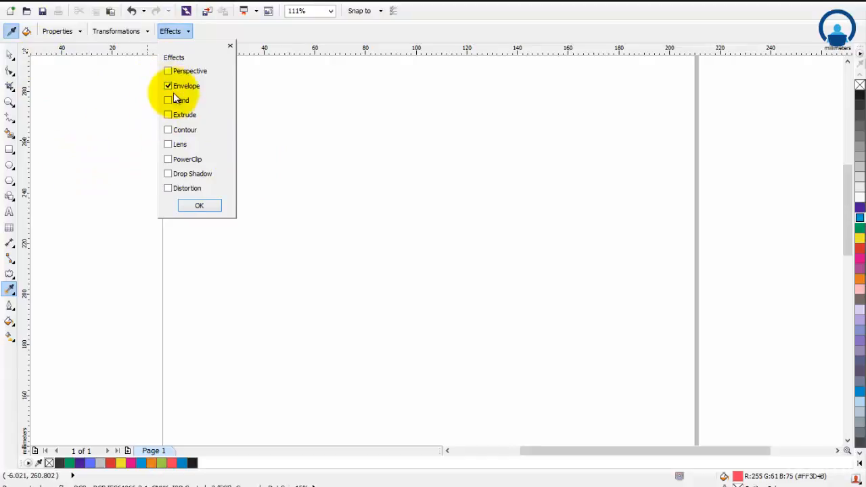
{"action": "left_click", "coordinate": [213, 202]}
Draw a rectangle about 90 mm wide and 41 mm high, and envelope it with the upper and lower midpoints pulled inward and the side midpoints outward
{"action": "left_click", "coordinate": [11, 150]}
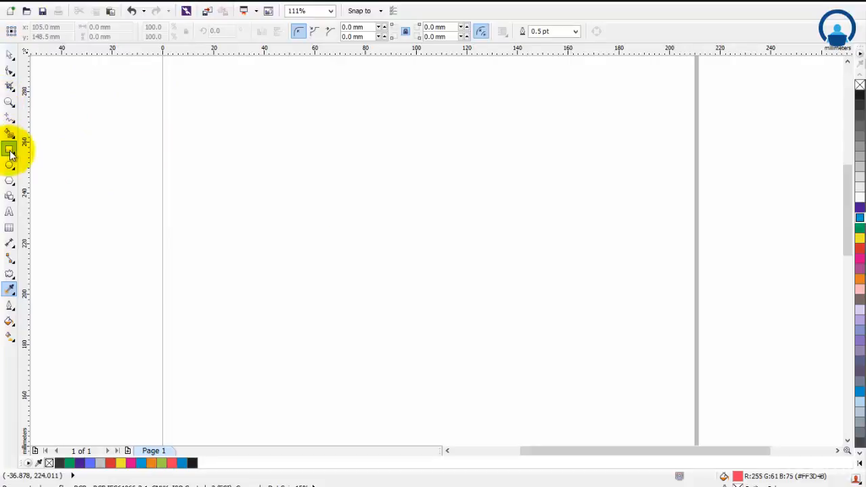
{"action": "left_click_drag", "start_coordinate": [280, 114], "coordinate": [509, 219]}
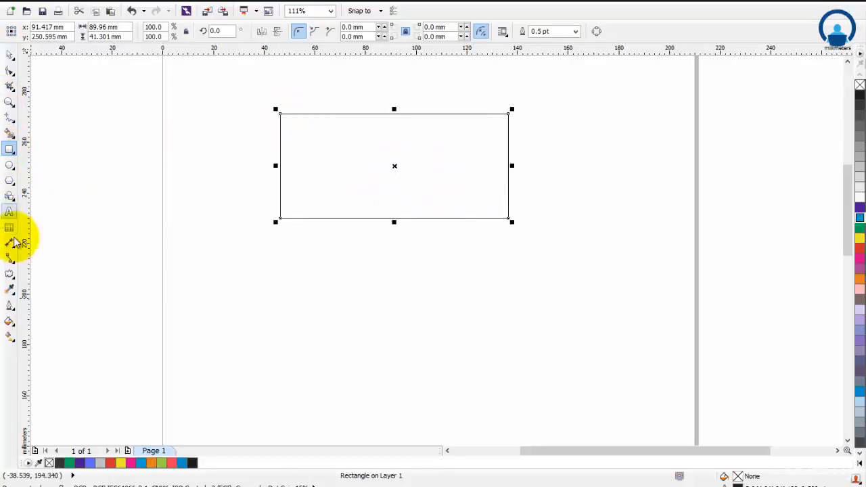
{"action": "left_click", "coordinate": [14, 273]}
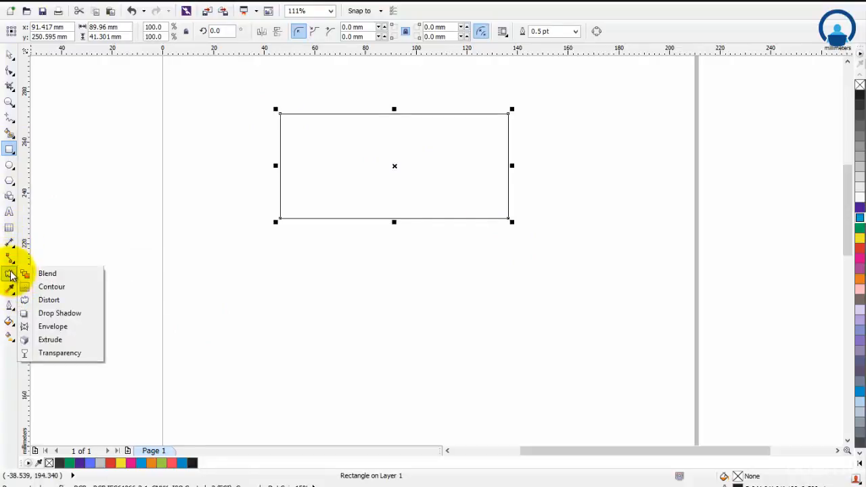
{"action": "left_click", "coordinate": [43, 326]}
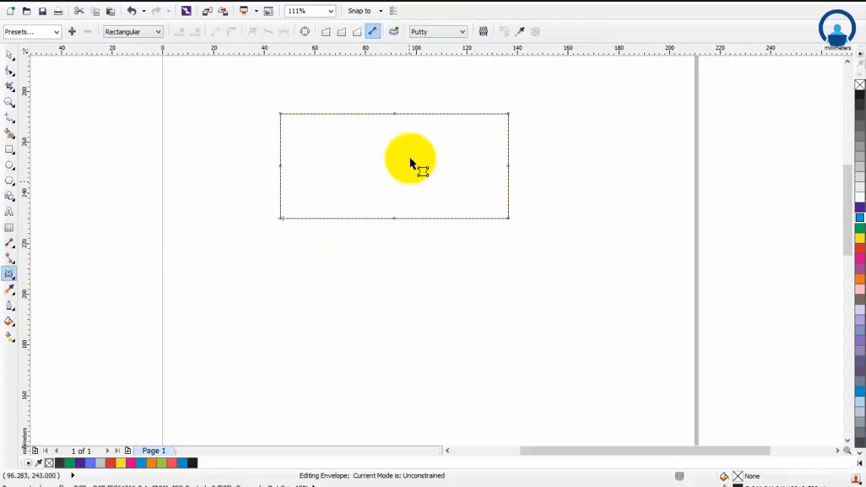
{"action": "left_click_drag", "start_coordinate": [394, 115], "coordinate": [400, 150]}
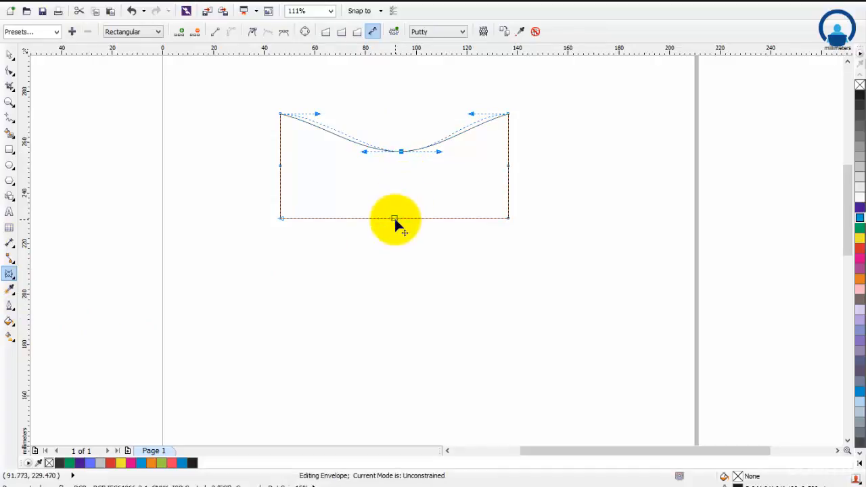
{"action": "left_click_drag", "start_coordinate": [394, 218], "coordinate": [360, 192]}
{"action": "left_click_drag", "start_coordinate": [279, 169], "coordinate": [245, 171]}
{"action": "left_click_drag", "start_coordinate": [507, 170], "coordinate": [546, 170]}
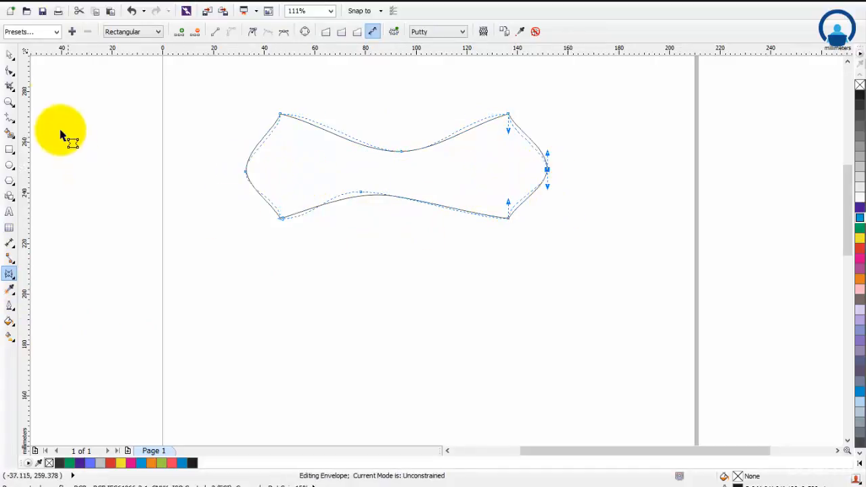
Draw an unfilled rectangle about 125 mm wide and 30 mm high below the enveloped shape
{"action": "left_click", "coordinate": [12, 55]}
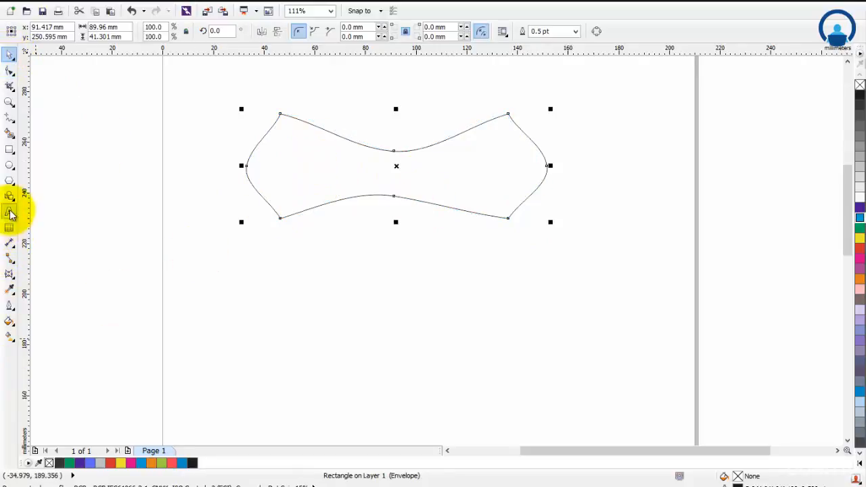
{"action": "left_click", "coordinate": [9, 153]}
{"action": "mouse_move", "coordinate": [325, 315]}
{"action": "left_mouse_down"}
{"action": "mouse_move", "coordinate": [641, 380]}
{"action": "mouse_move", "coordinate": [641, 391]}
{"action": "left_mouse_up"}
Copy the upper shape's Envelope effect onto the lower rectangle with the Attributes Eyedropper, and undo the copy
{"action": "left_click", "coordinate": [11, 287]}
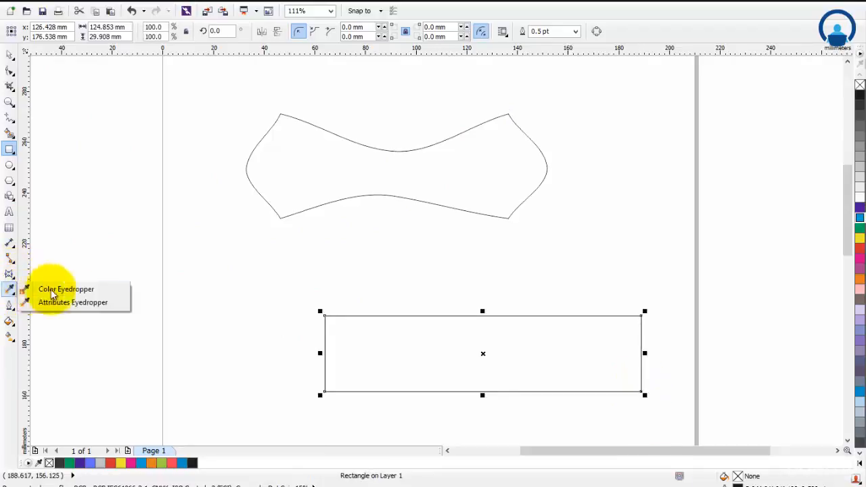
{"action": "left_click", "coordinate": [72, 299]}
{"action": "left_click", "coordinate": [172, 33]}
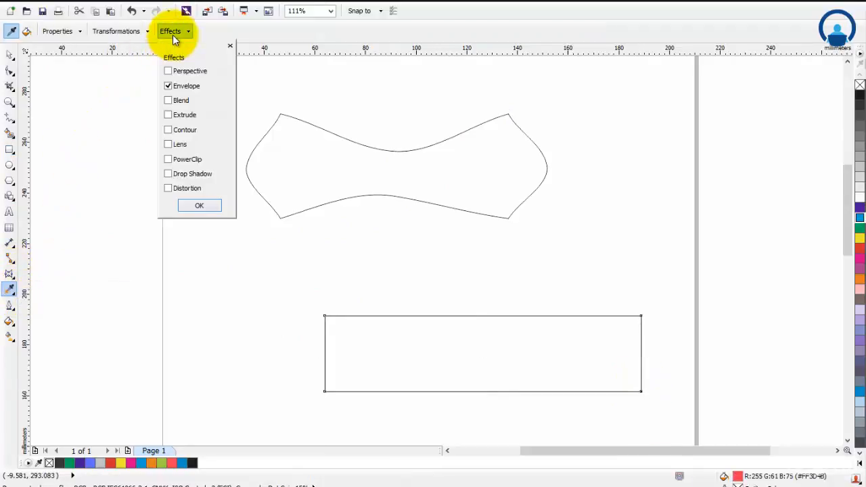
{"action": "left_click", "coordinate": [190, 204]}
{"action": "left_click", "coordinate": [139, 32]}
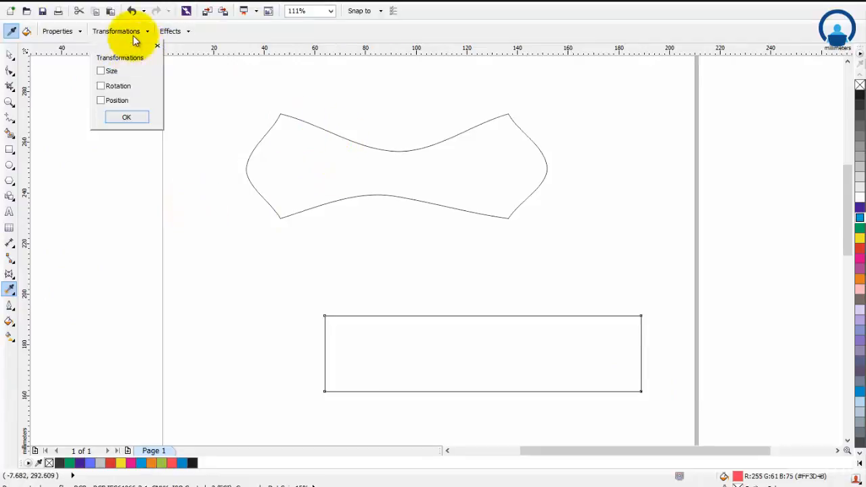
{"action": "left_click", "coordinate": [76, 34]}
{"action": "left_click", "coordinate": [177, 34]}
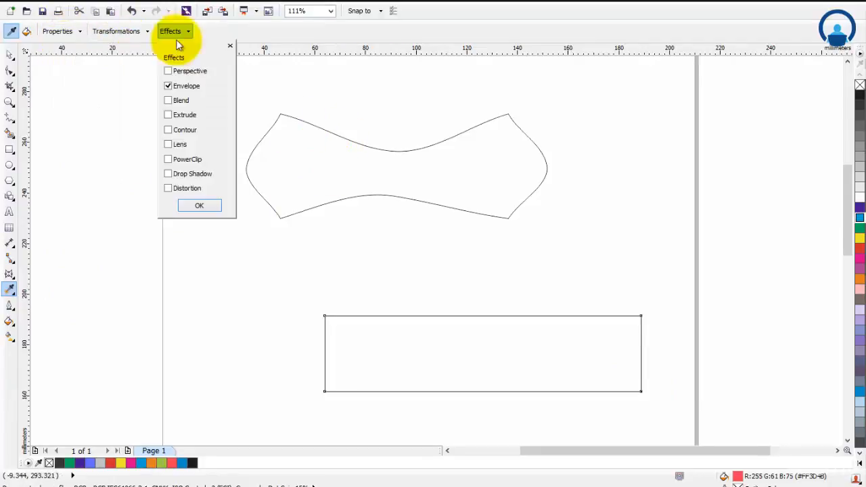
{"action": "left_click", "coordinate": [196, 204]}
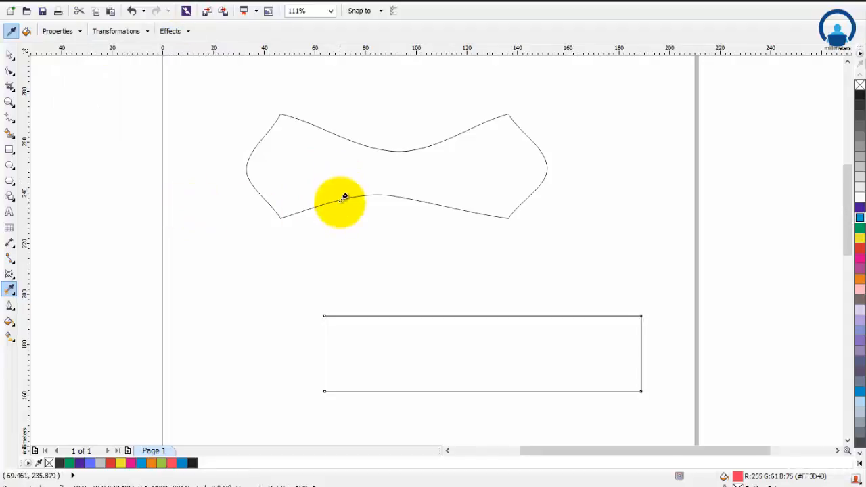
{"action": "left_click", "coordinate": [332, 200]}
{"action": "left_click", "coordinate": [374, 316]}
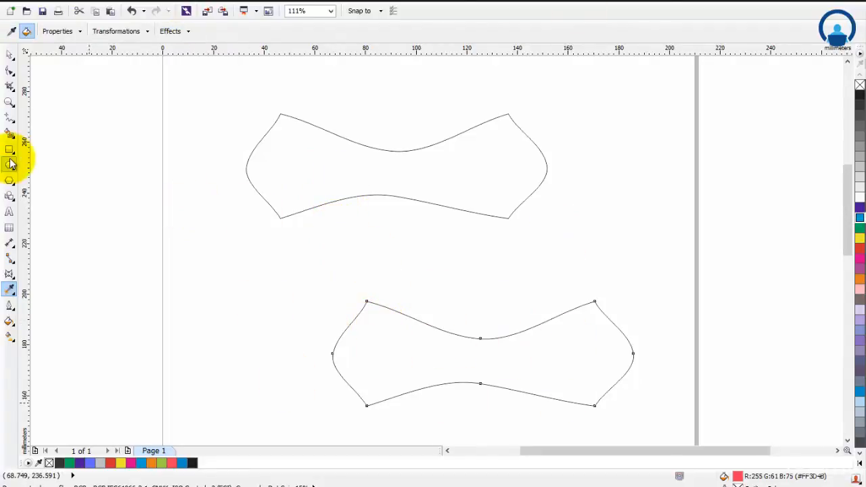
{"action": "left_click", "coordinate": [10, 54]}
{"action": "key", "text": "ctrl+z"}
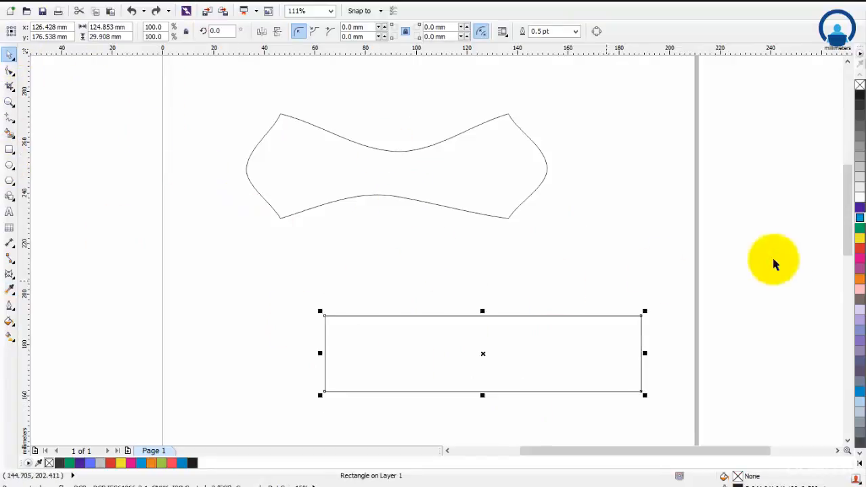
Fill the enveloped shape with blue and give it an orange 8.0 pt outline
{"action": "left_click", "coordinate": [640, 226]}
{"action": "left_click", "coordinate": [533, 187]}
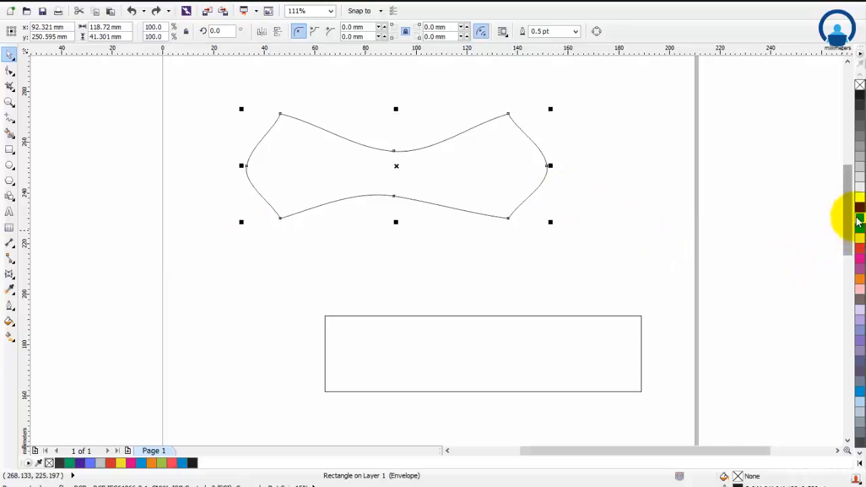
{"action": "left_click", "coordinate": [859, 217]}
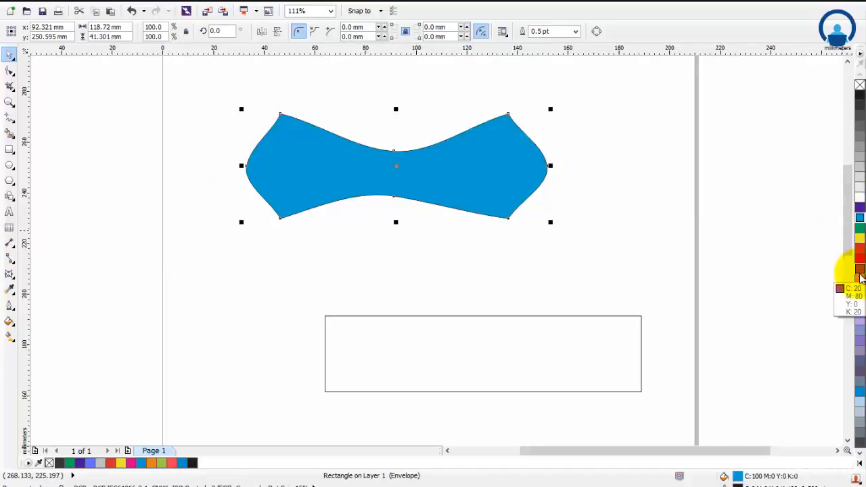
{"action": "right_click", "coordinate": [860, 278]}
{"action": "left_click", "coordinate": [570, 32]}
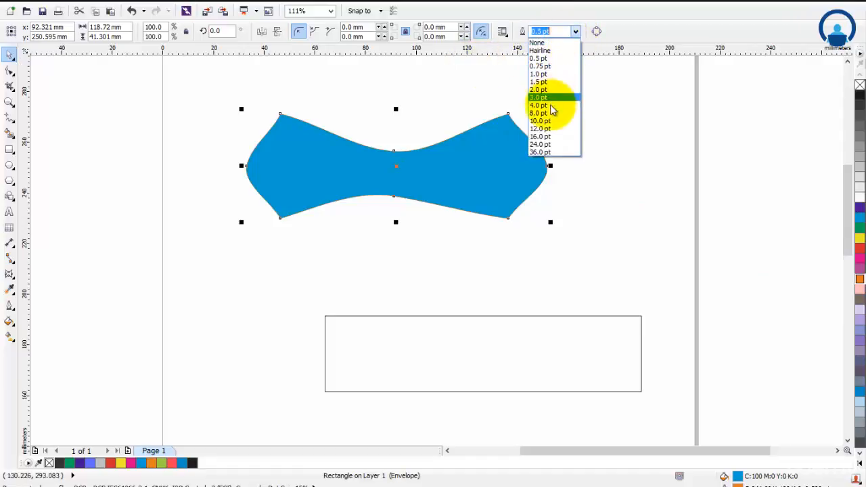
{"action": "left_click", "coordinate": [553, 115]}
{"action": "left_click", "coordinate": [702, 148]}
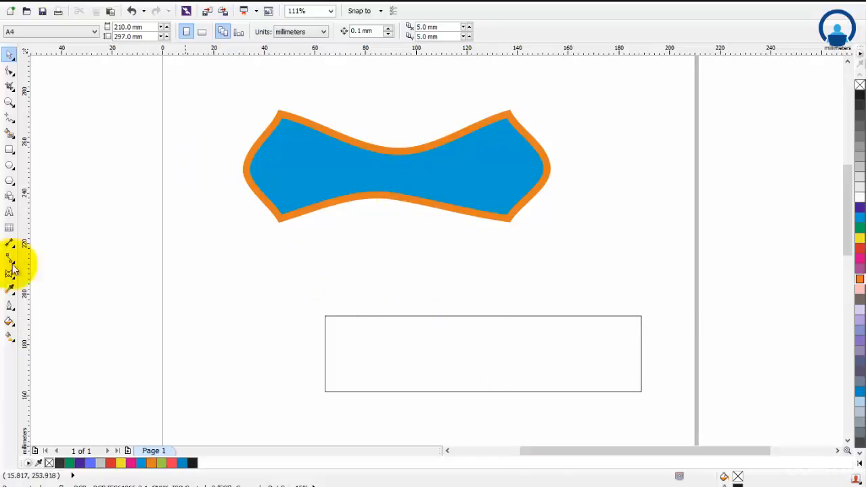
Include Outline and Fill in the properties the Attributes Eyedropper copies
{"action": "left_click", "coordinate": [10, 289]}
{"action": "left_click", "coordinate": [67, 302]}
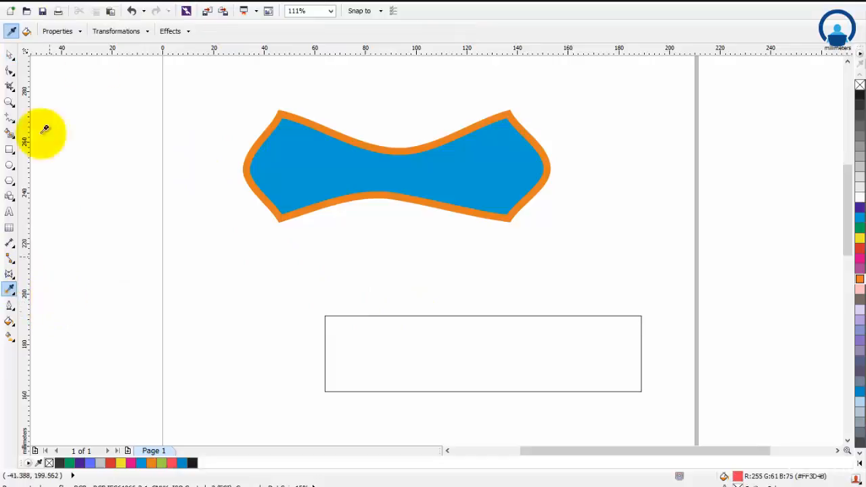
{"action": "left_click", "coordinate": [62, 33]}
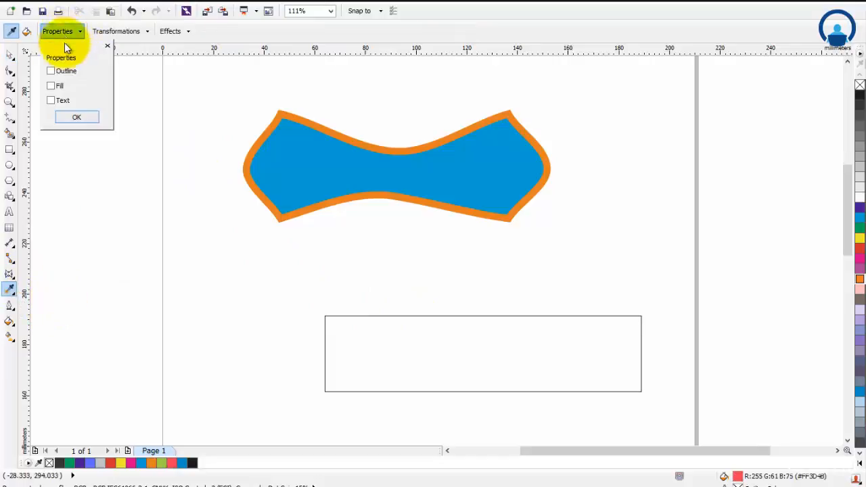
{"action": "left_click", "coordinate": [53, 86]}
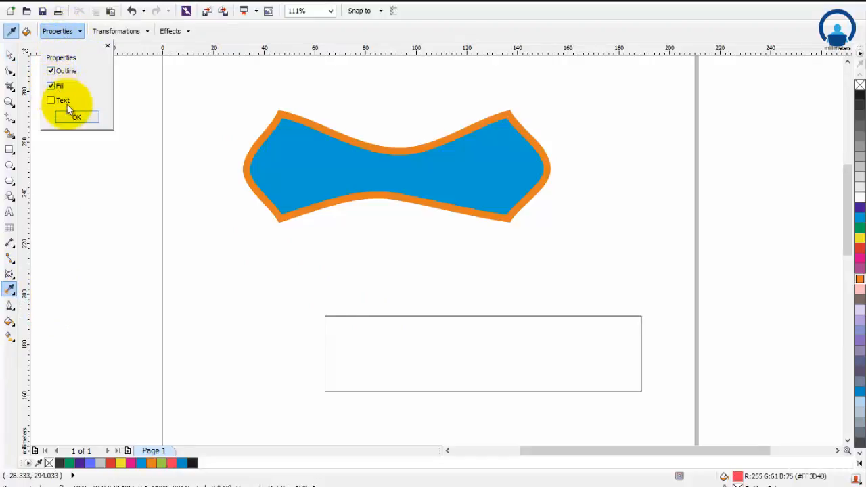
Confirm Size and Rotation as the transformations and Envelope as the effect the Attributes Eyedropper copies
{"action": "left_click", "coordinate": [139, 34]}
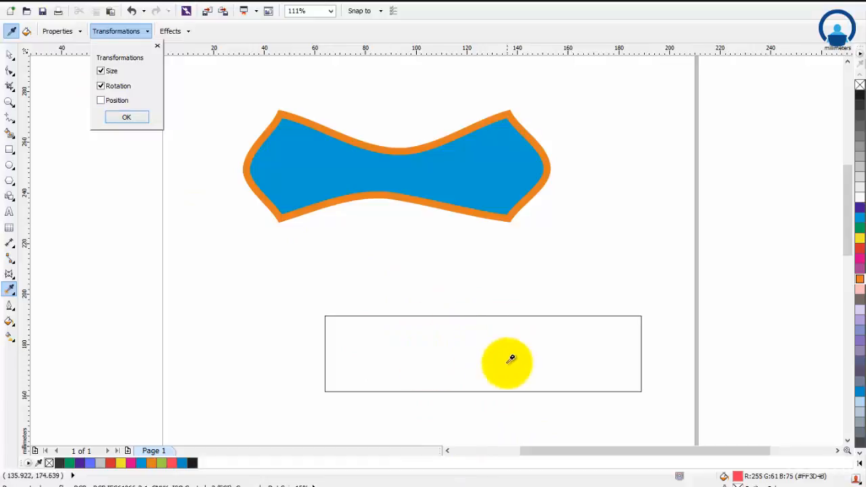
{"action": "left_click", "coordinate": [376, 173]}
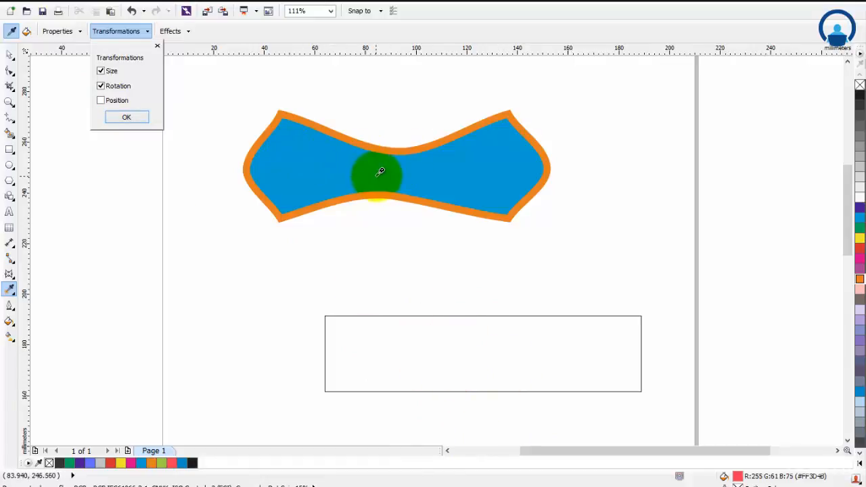
{"action": "left_click", "coordinate": [411, 150]}
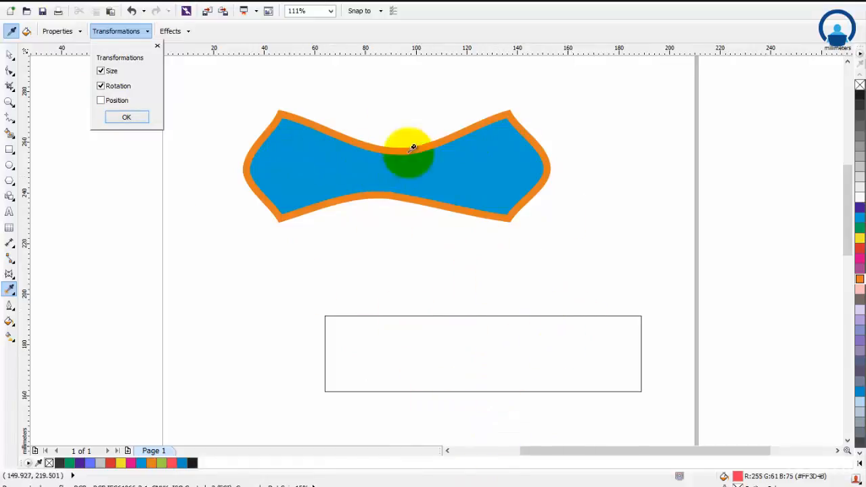
{"action": "left_click", "coordinate": [305, 162]}
{"action": "left_click", "coordinate": [306, 184]}
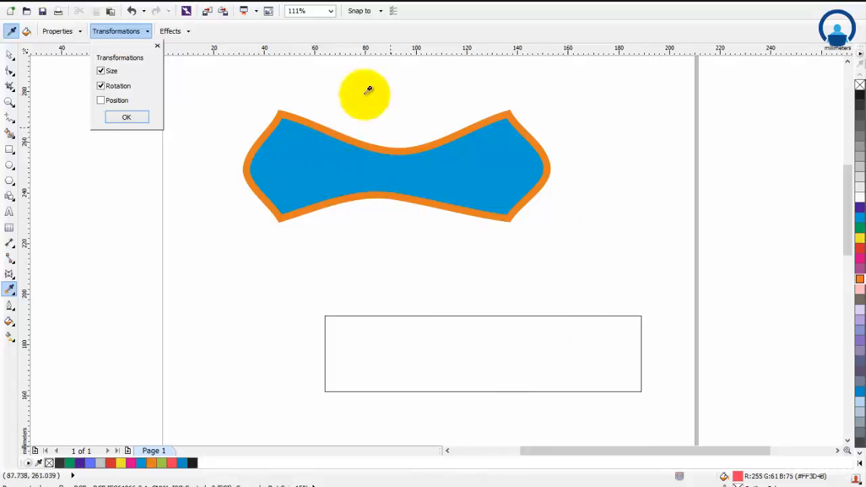
{"action": "left_click", "coordinate": [432, 185]}
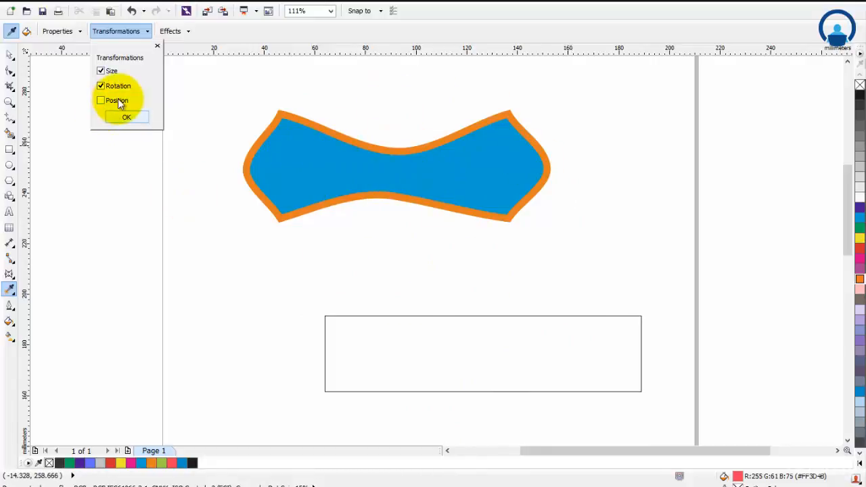
{"action": "left_click", "coordinate": [126, 116]}
{"action": "left_click", "coordinate": [180, 32]}
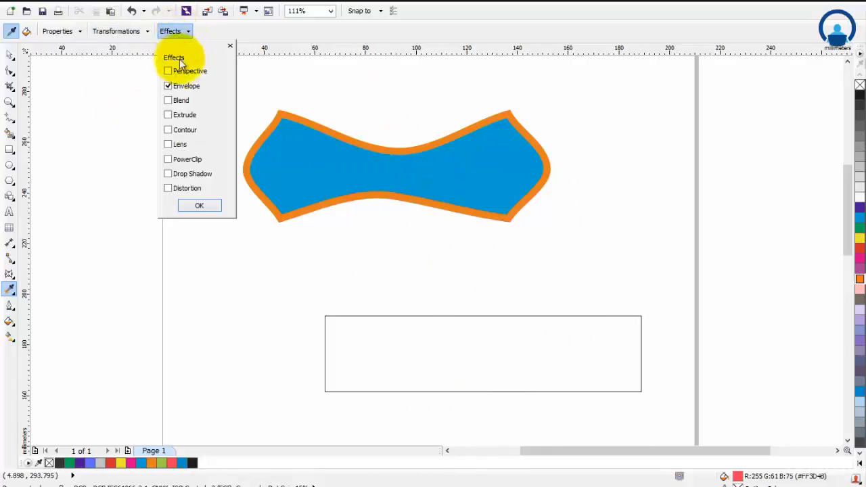
{"action": "left_click", "coordinate": [203, 205]}
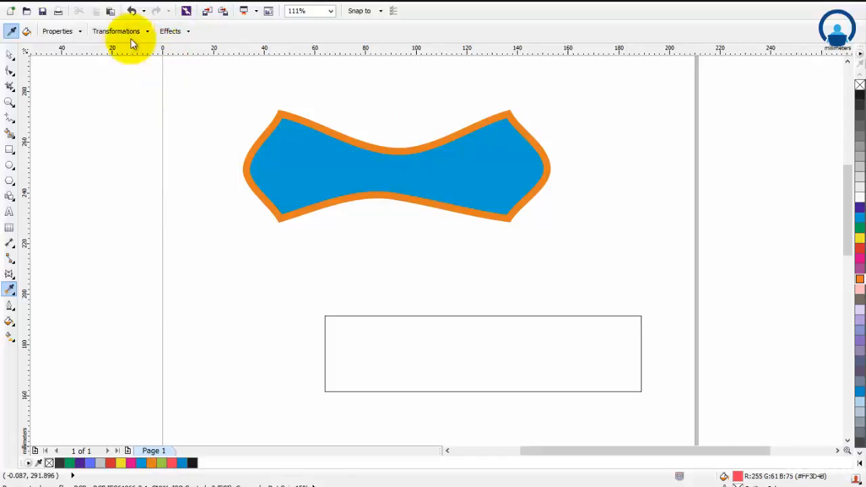
{"action": "left_click", "coordinate": [129, 34]}
{"action": "left_click", "coordinate": [125, 115]}
Include Outline and Fill in the copied properties, and copy the upper shape's attributes onto the lower rectangle
{"action": "left_click", "coordinate": [72, 34]}
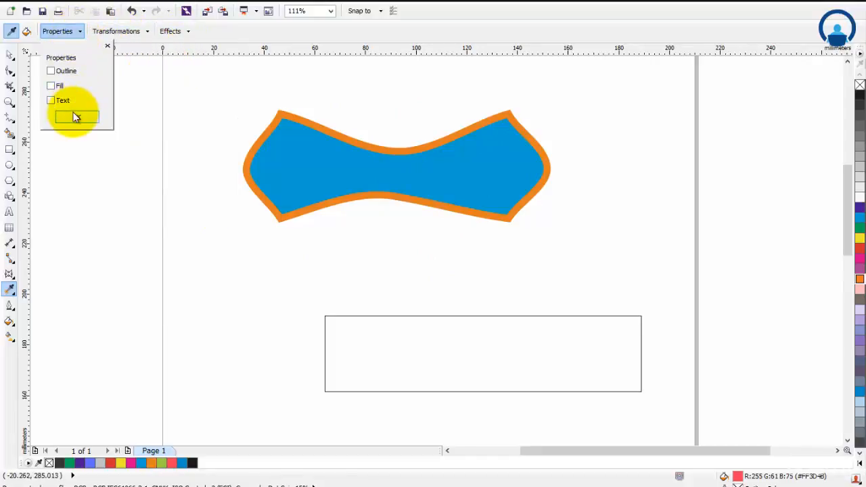
{"action": "left_click", "coordinate": [52, 71]}
{"action": "left_click", "coordinate": [52, 85]}
{"action": "left_click", "coordinate": [76, 118]}
{"action": "left_click", "coordinate": [276, 136]}
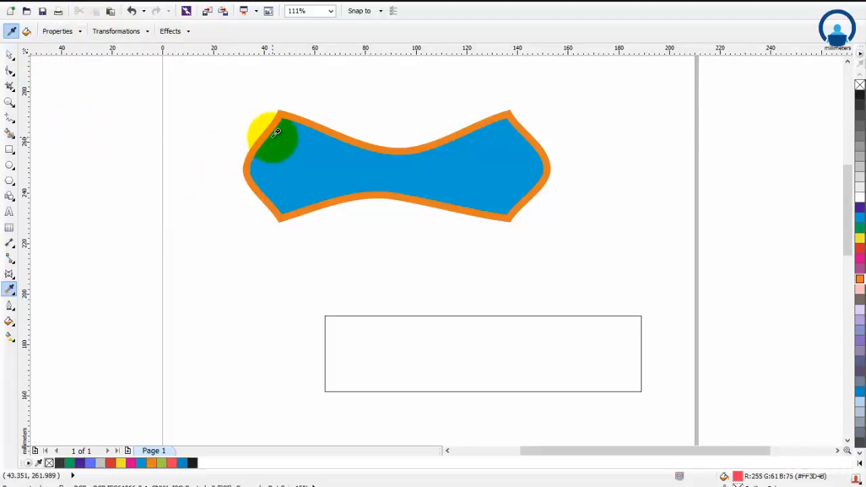
{"action": "left_click", "coordinate": [433, 362]}
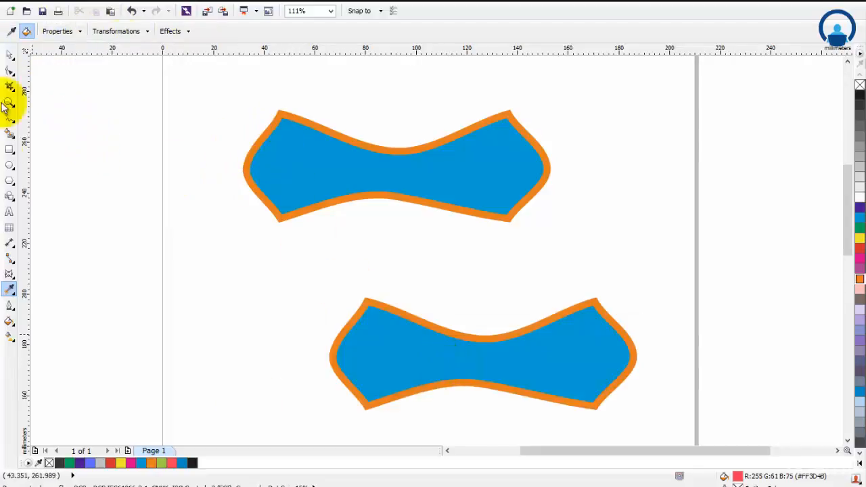
{"action": "left_click", "coordinate": [10, 55]}
{"action": "left_click", "coordinate": [426, 181]}
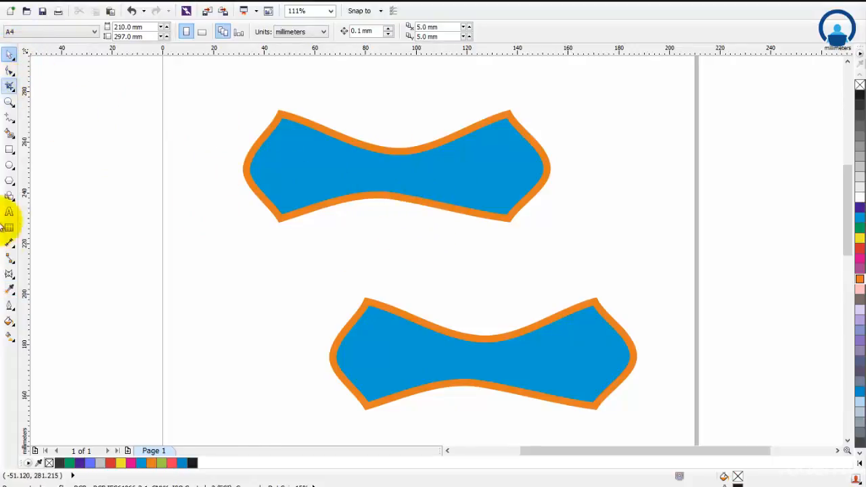
{"action": "left_click", "coordinate": [11, 273]}
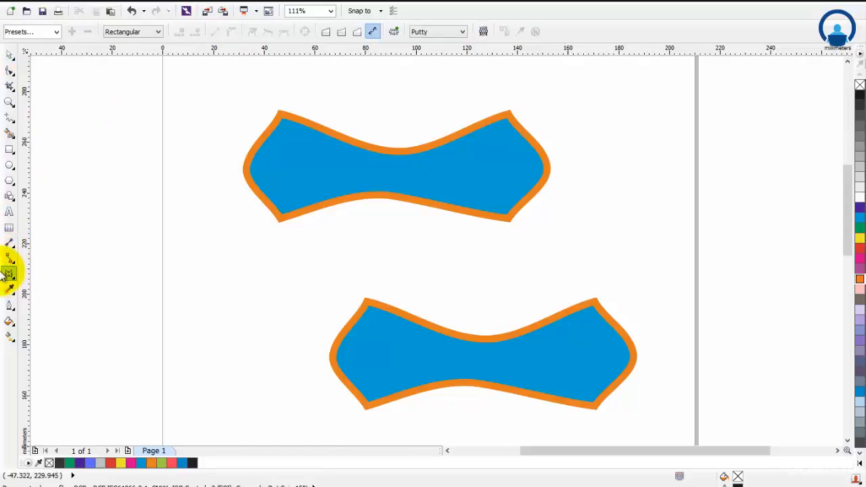
{"action": "left_click", "coordinate": [11, 289]}
{"action": "left_click", "coordinate": [74, 299]}
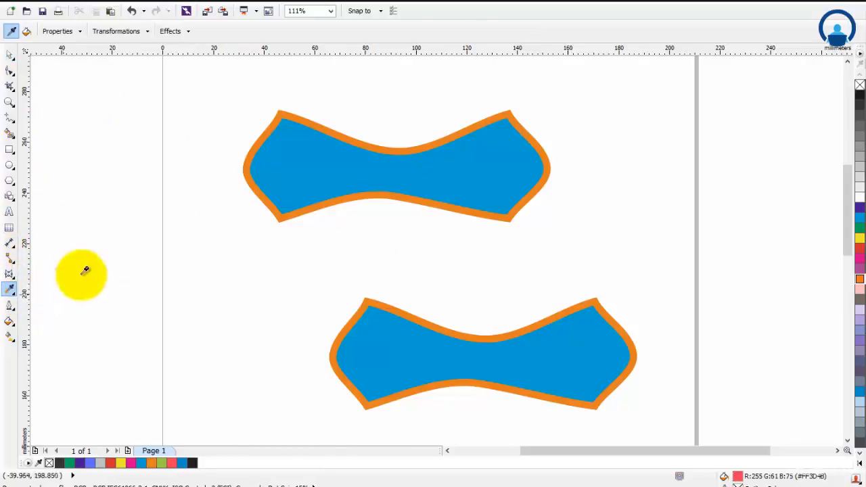
{"action": "left_click", "coordinate": [9, 276]}
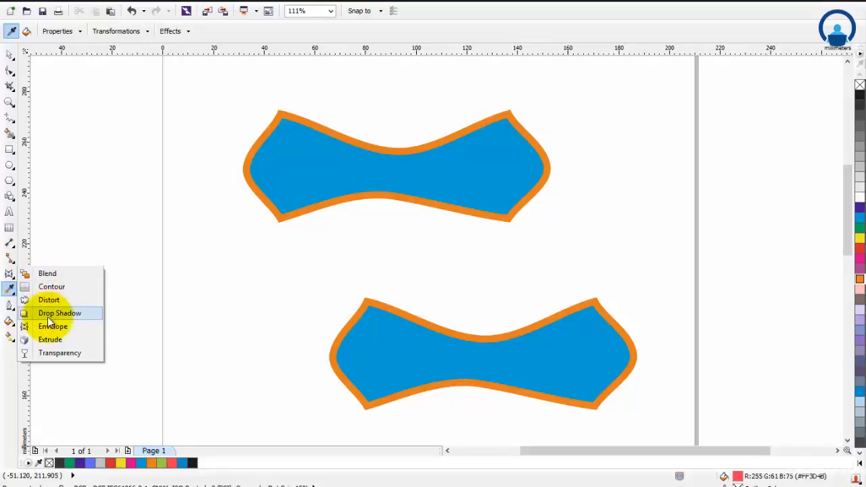
Delete the upper enveloped shape and select the lower one
{"action": "left_click", "coordinate": [10, 56]}
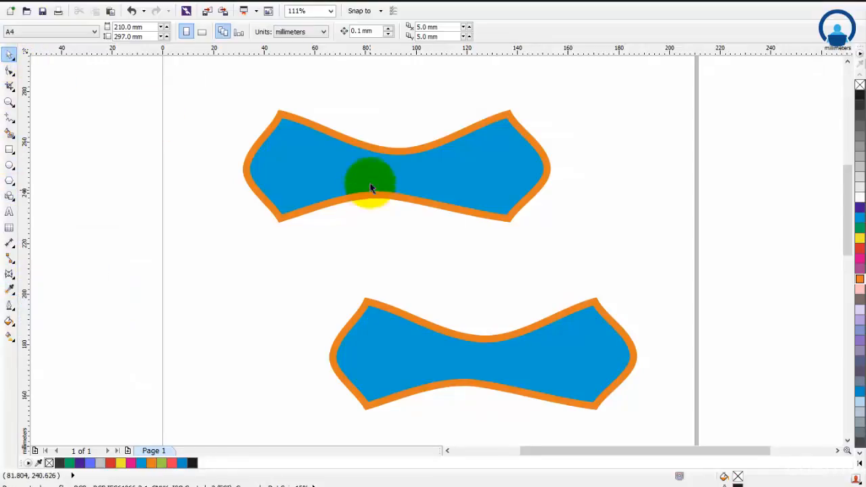
{"action": "left_click", "coordinate": [370, 188]}
{"action": "key", "text": "Delete"}
{"action": "left_click", "coordinate": [459, 357]}
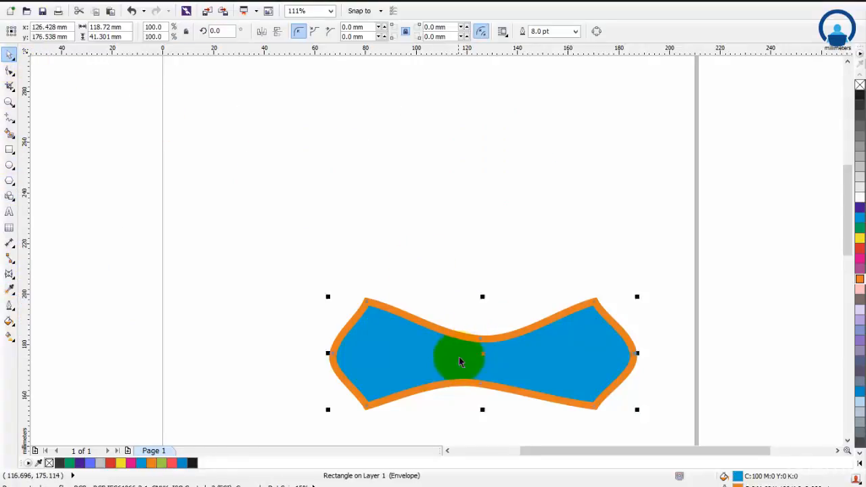